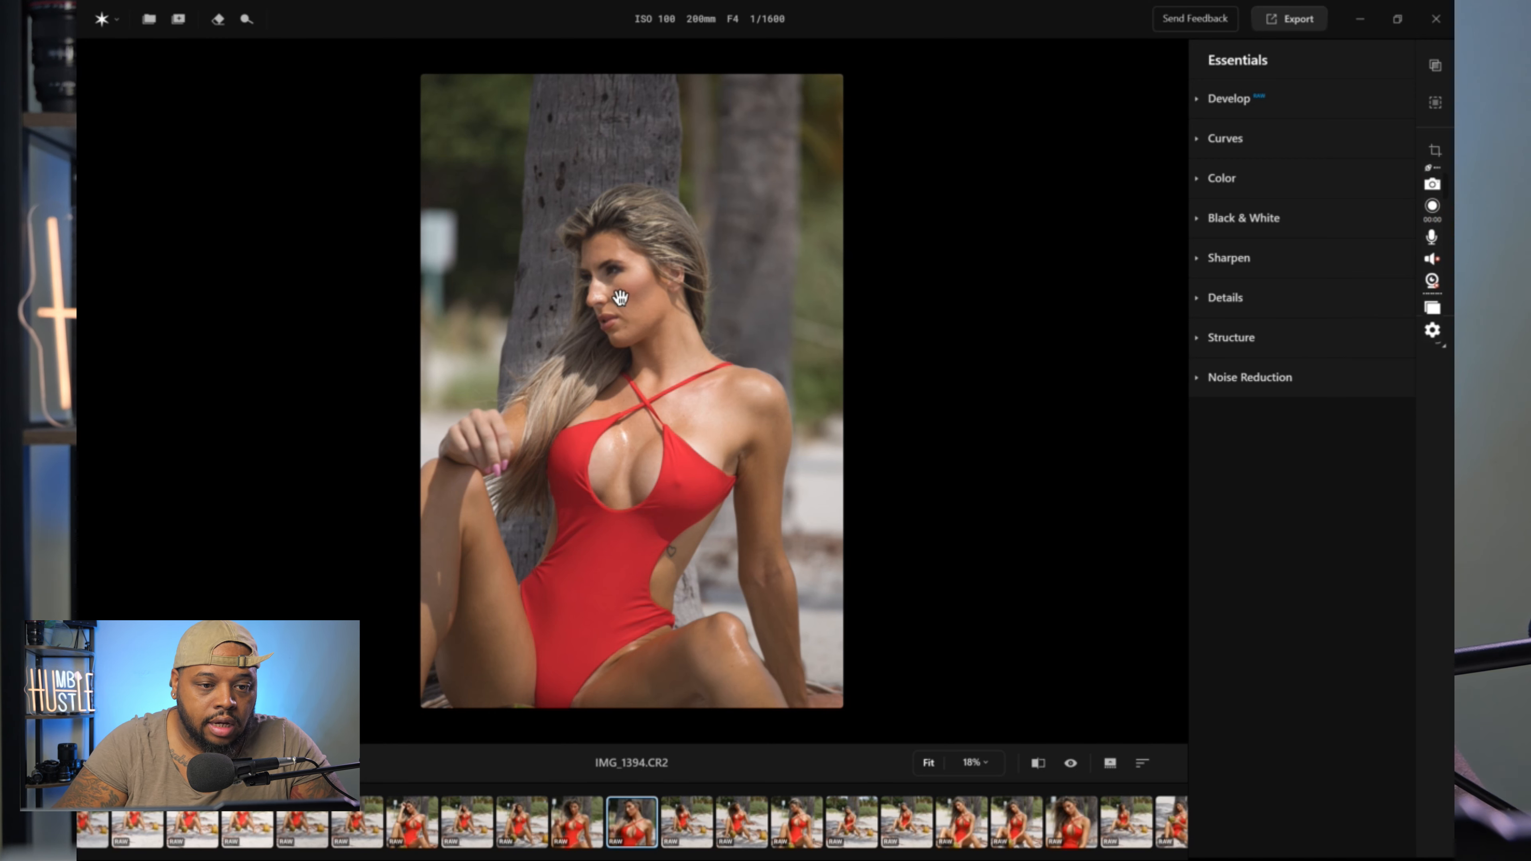
Step: Examine the skin texture on the woman's face up close and review the available Develop adjustments
scroll(616, 273, up, 8)
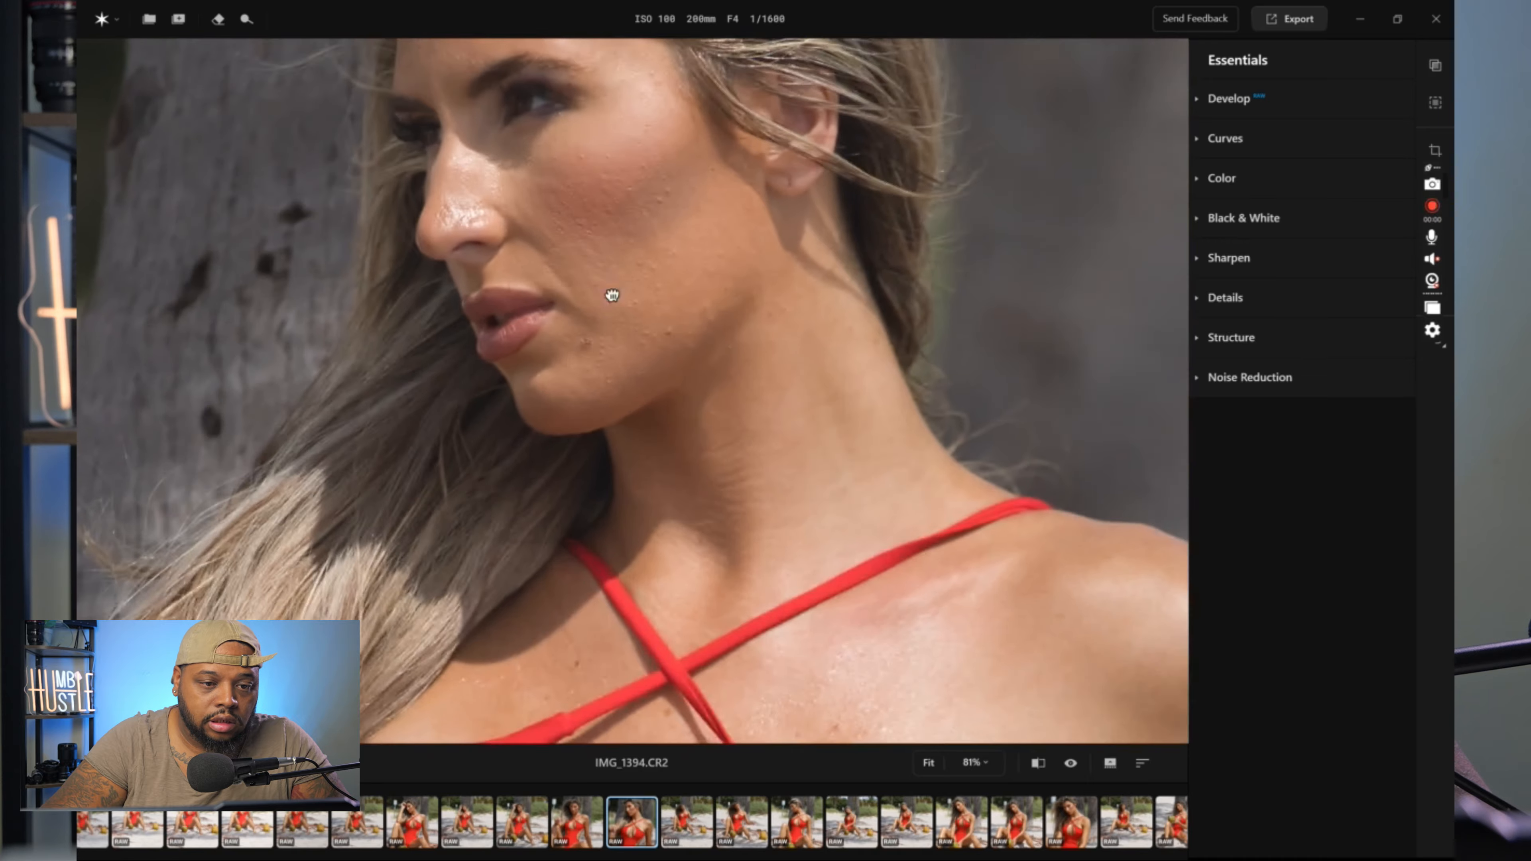
drag(612, 295, 745, 448)
scroll(859, 455, down, 1)
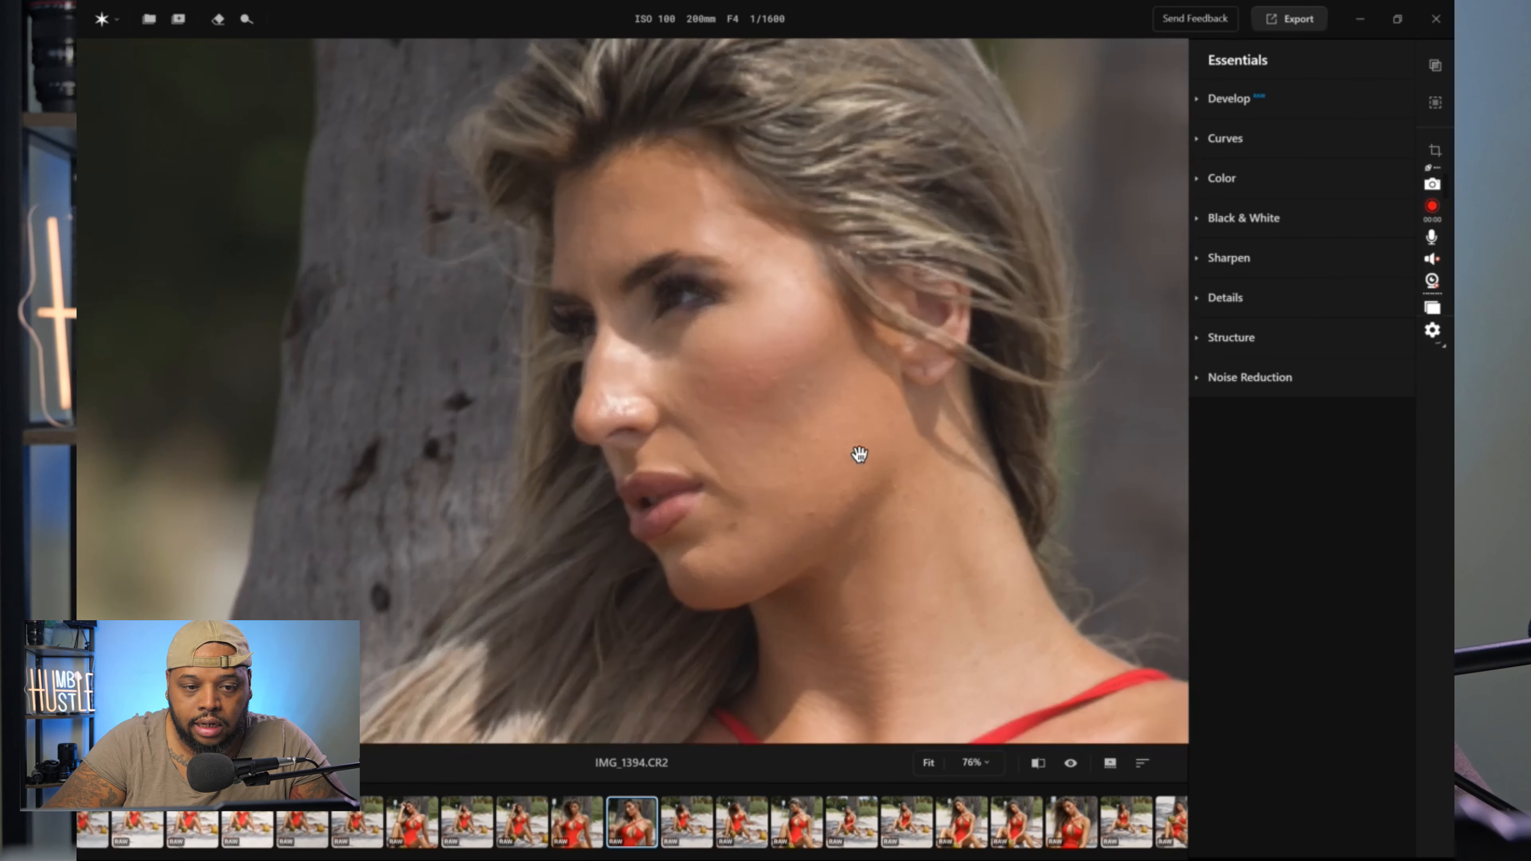
scroll(860, 455, down, 1)
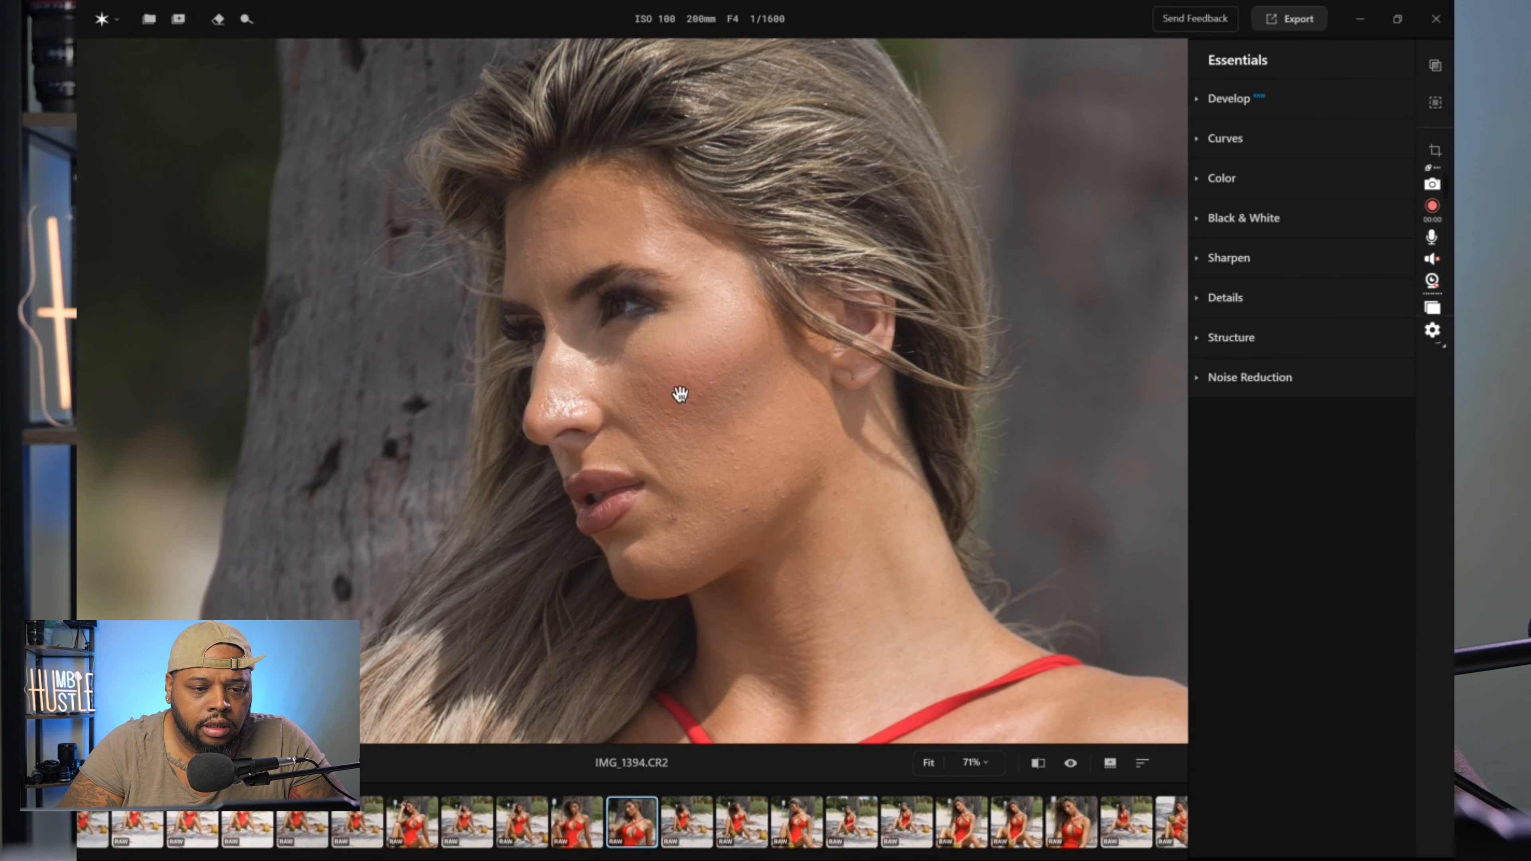
drag(741, 400, 769, 450)
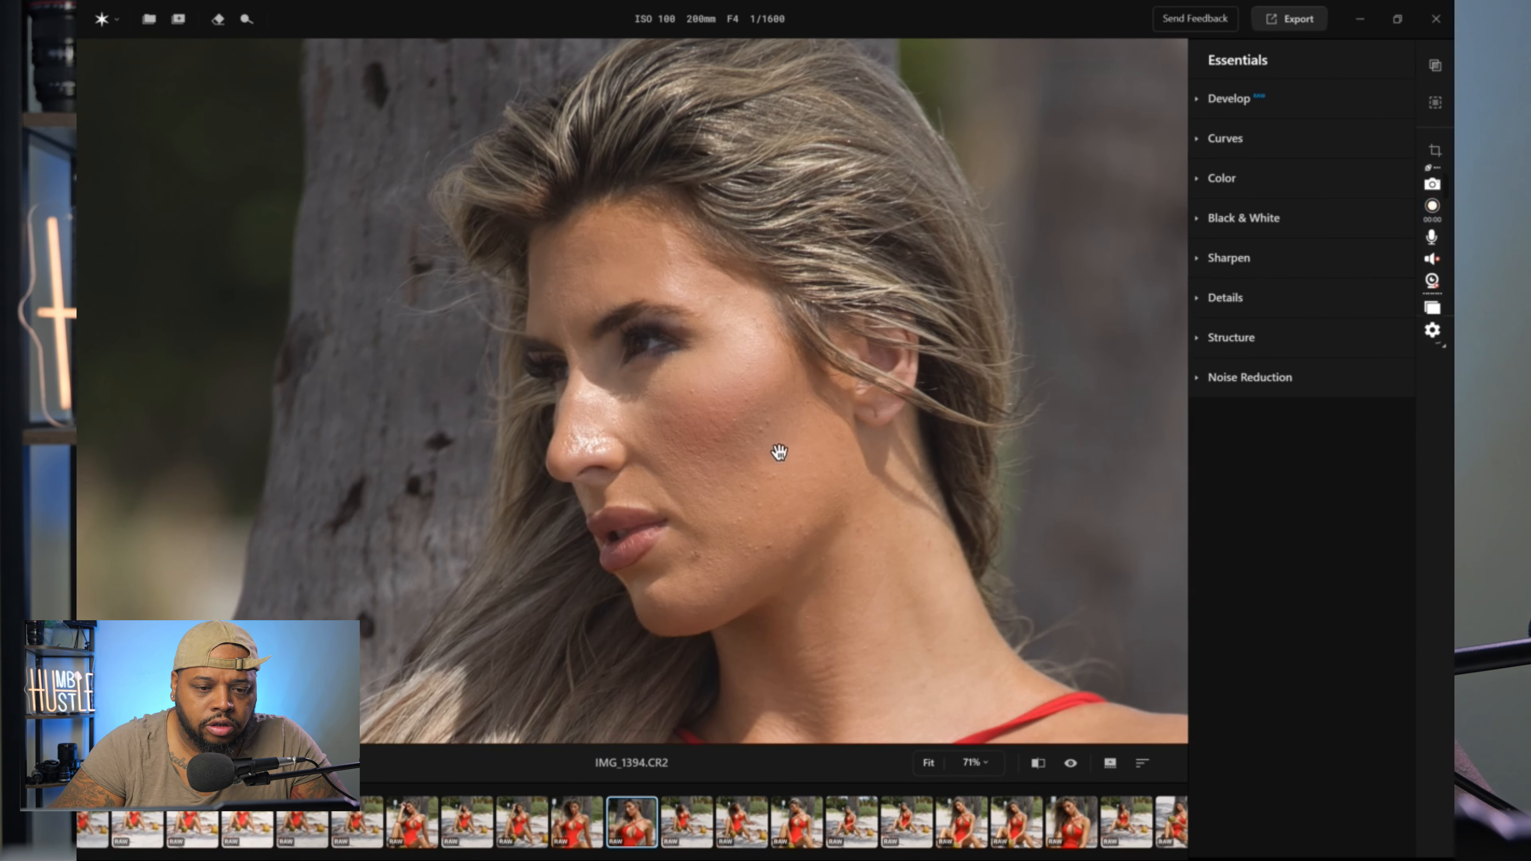
click(1196, 100)
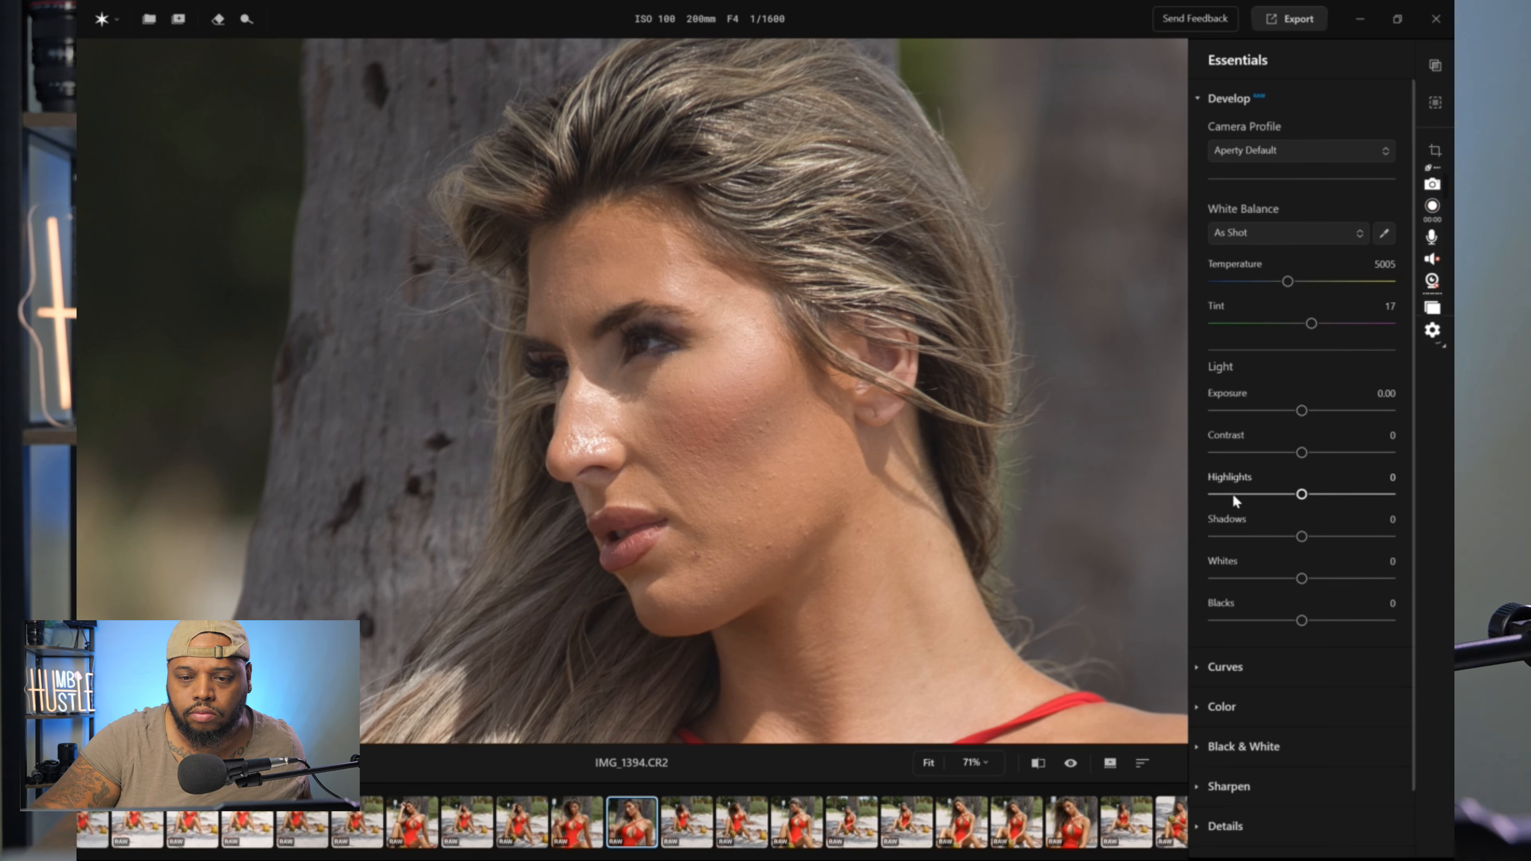
drag(722, 474, 720, 424)
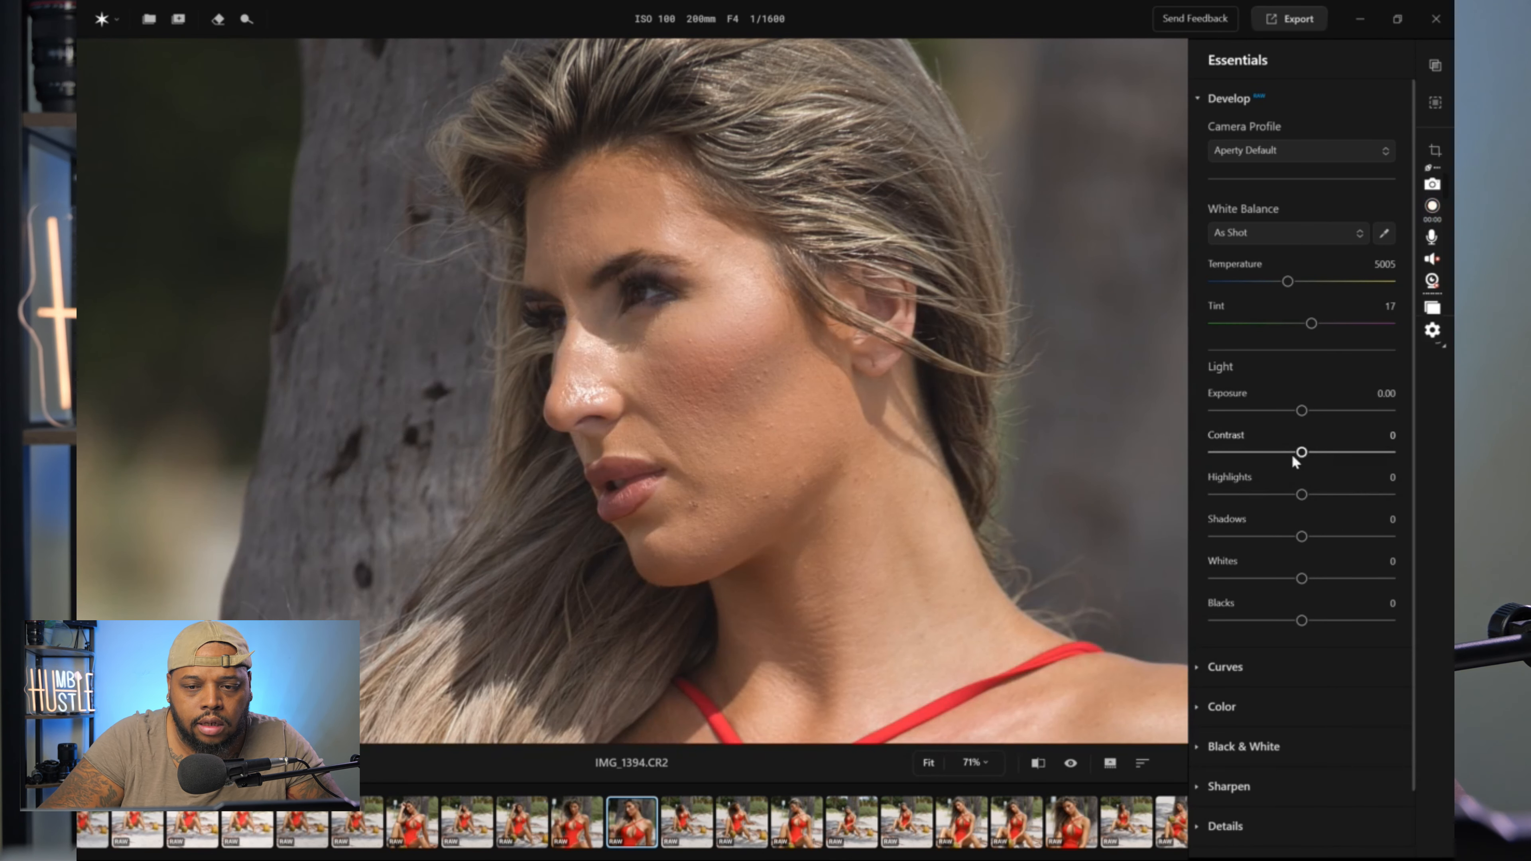
click(1198, 101)
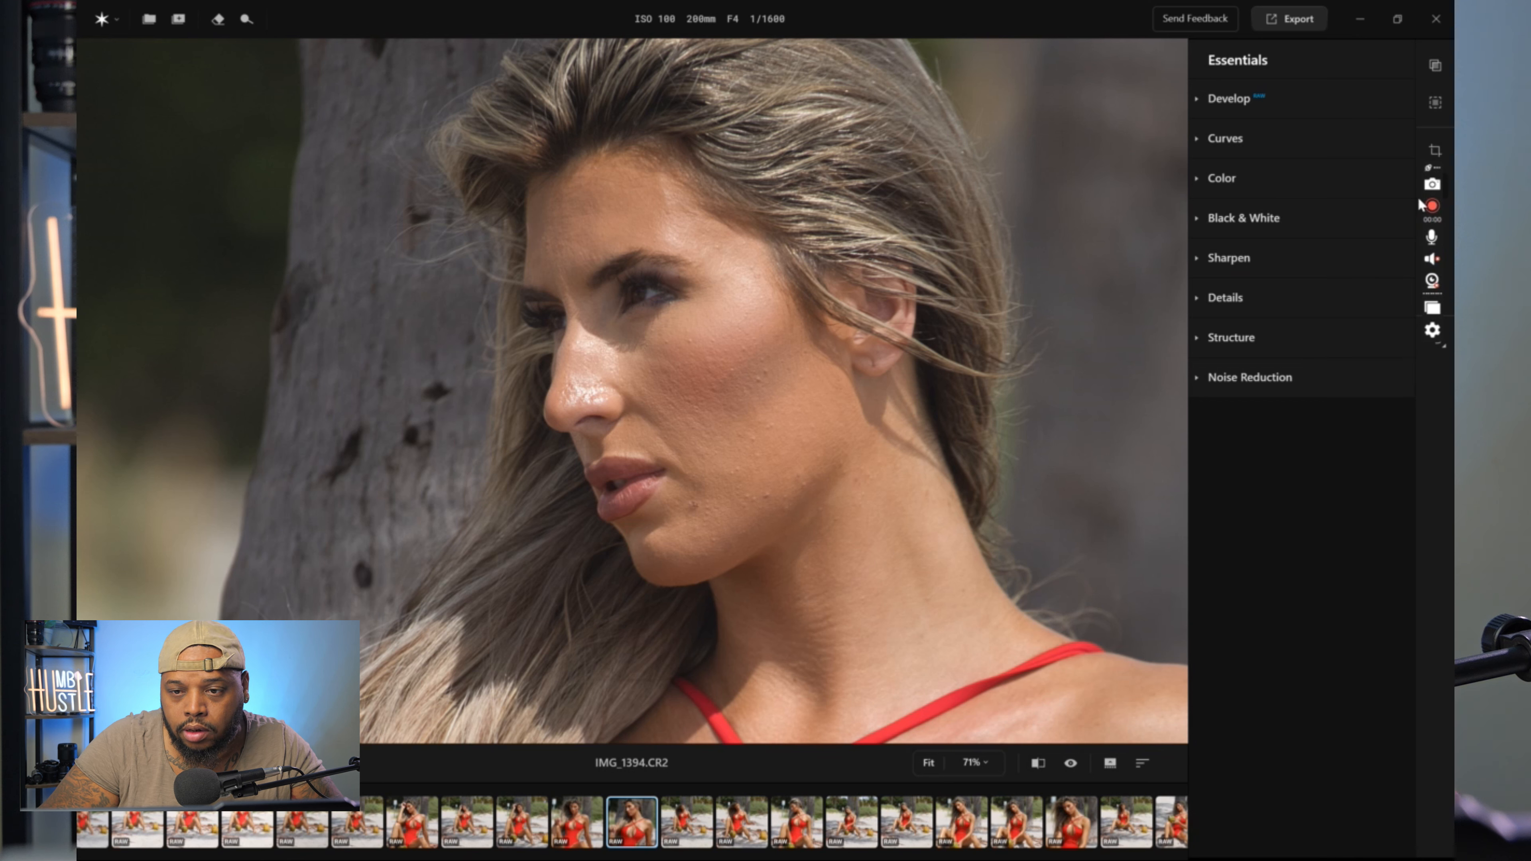
Step: Open the Retouch tools and set the skin's Blemish Removal to 60 while viewing the face up close
drag(1429, 168, 1445, 433)
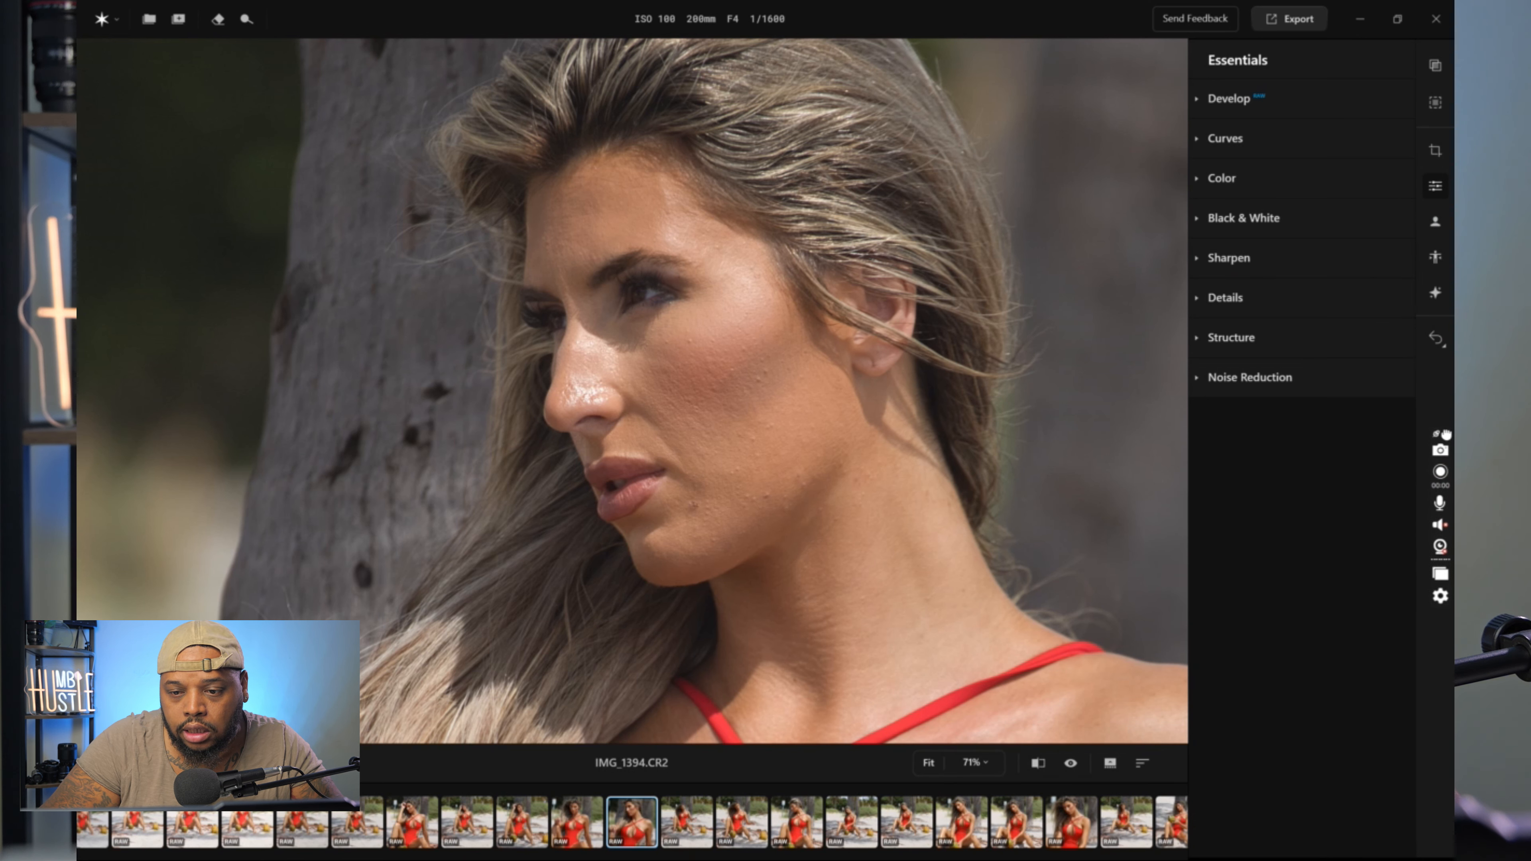
click(1437, 224)
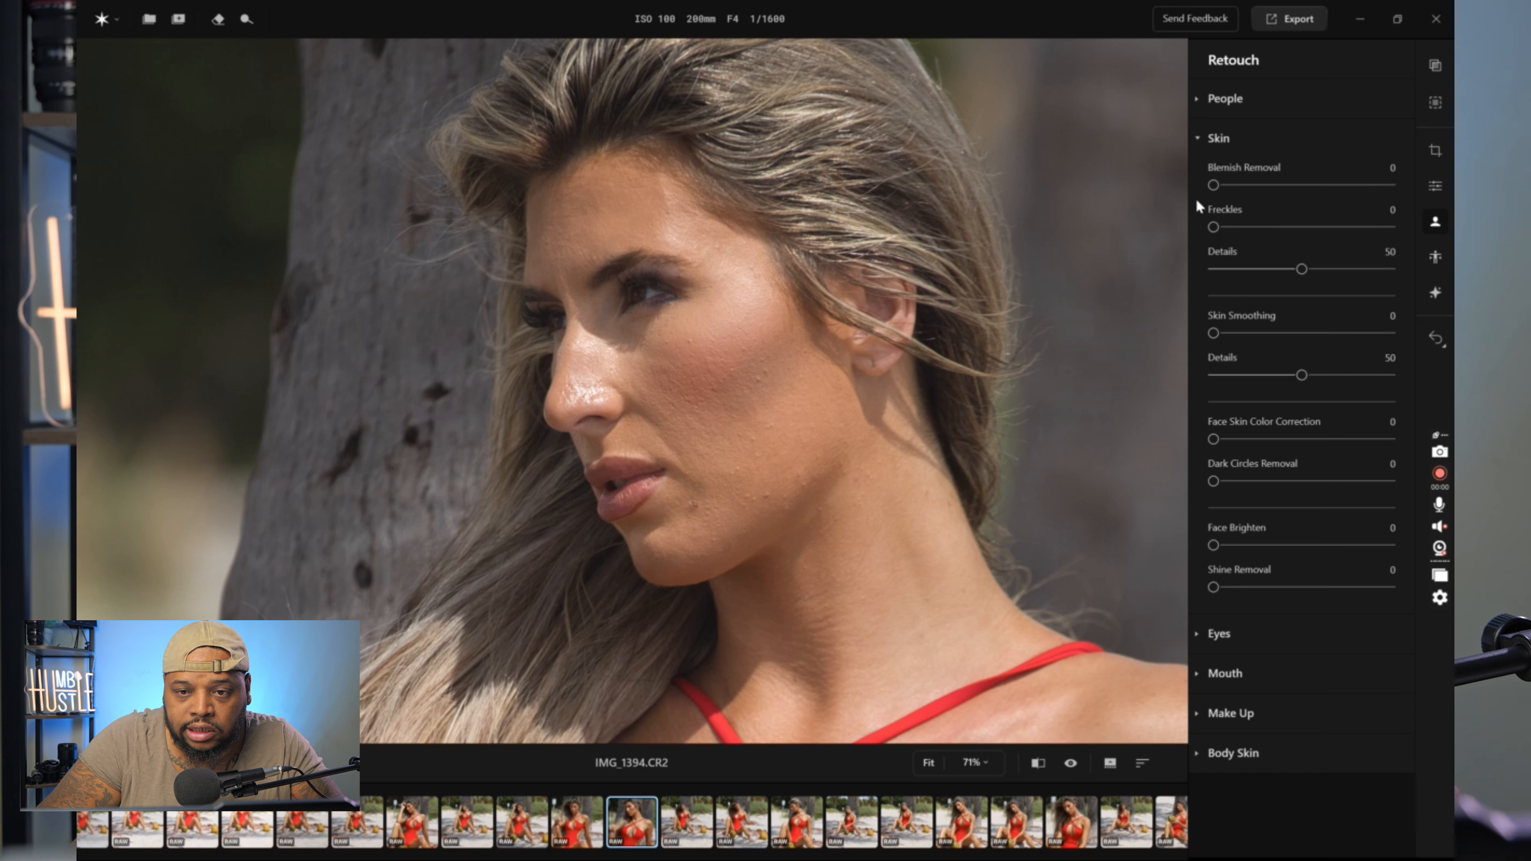
drag(726, 342, 711, 387)
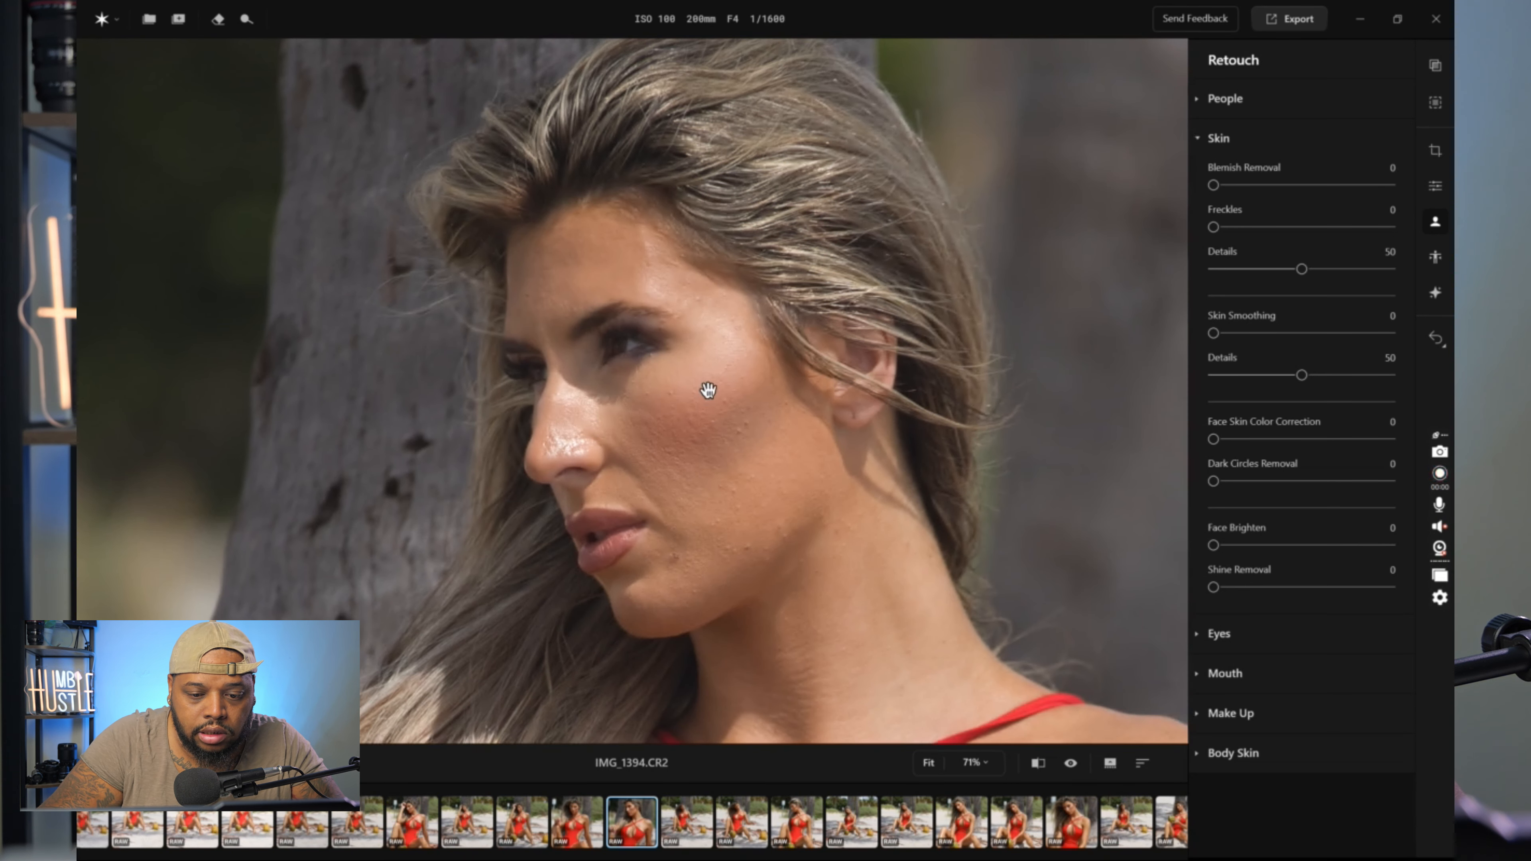
scroll(711, 387, up, 1)
scroll(708, 391, up, 1)
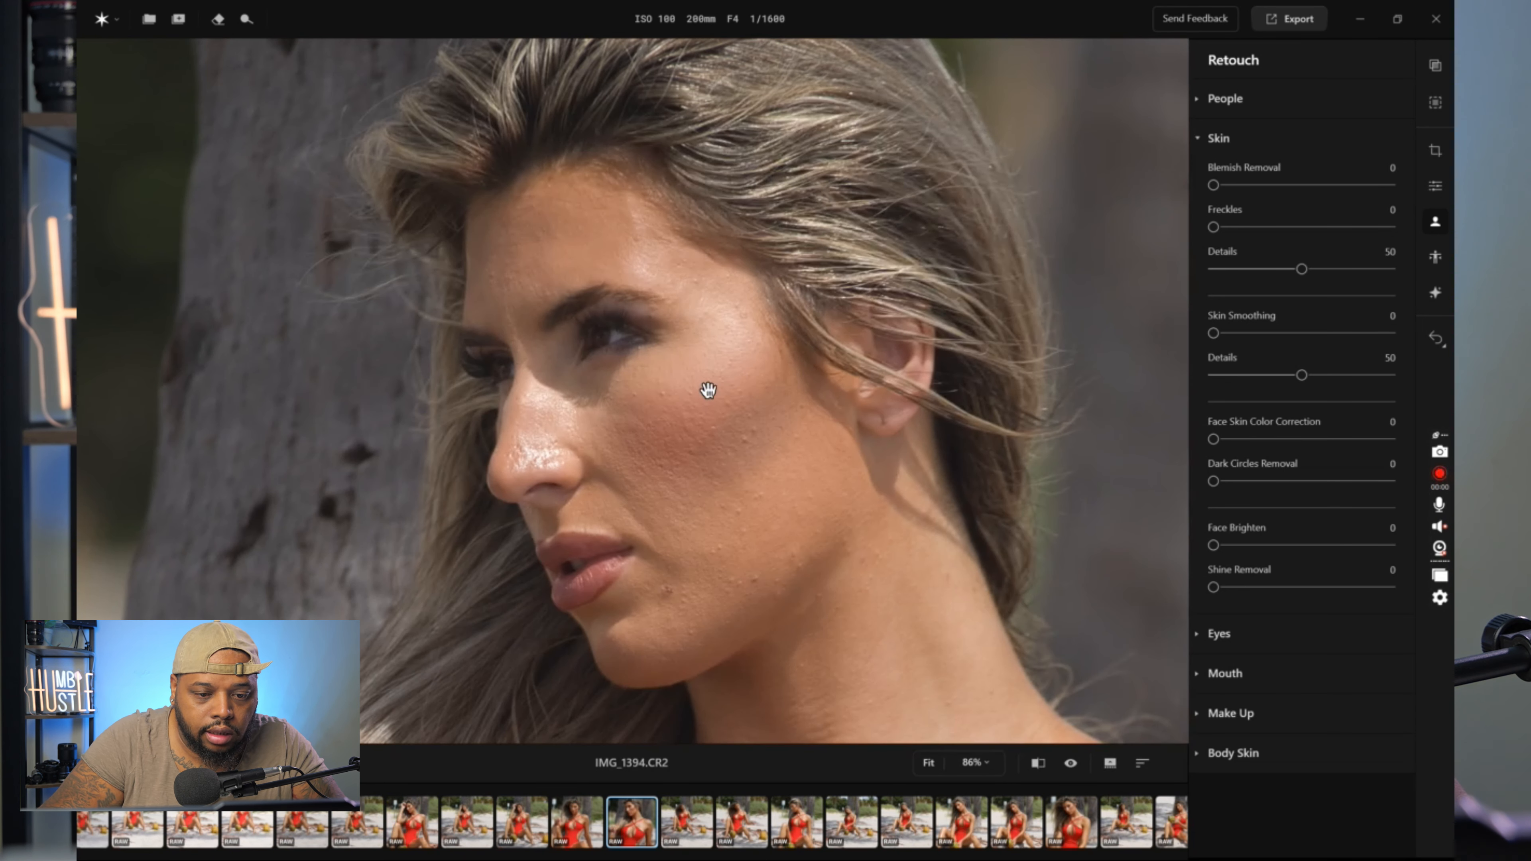
scroll(732, 442, up, 1)
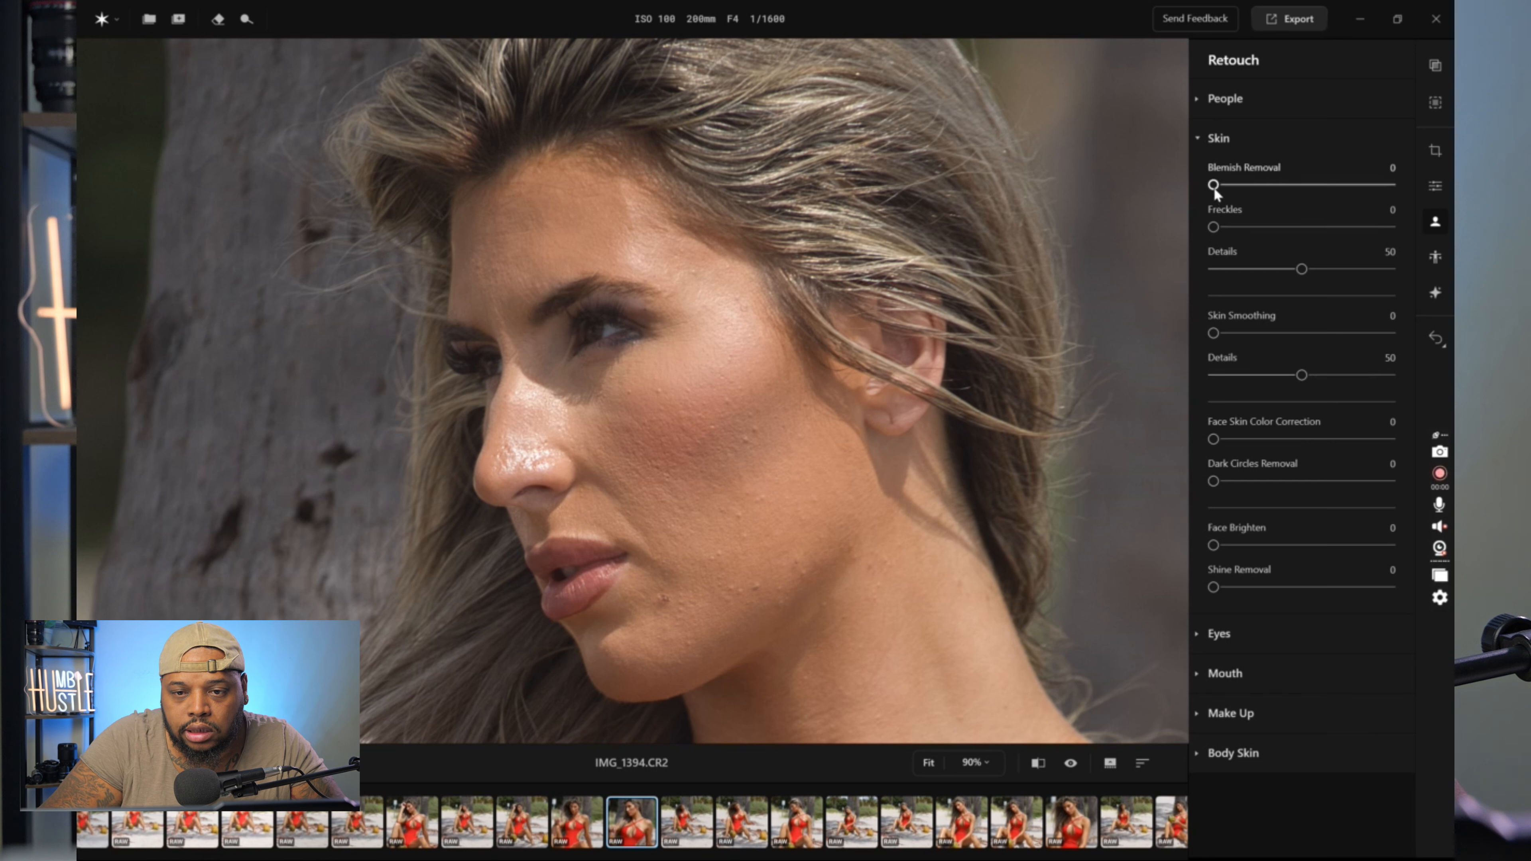
drag(1214, 186, 1296, 201)
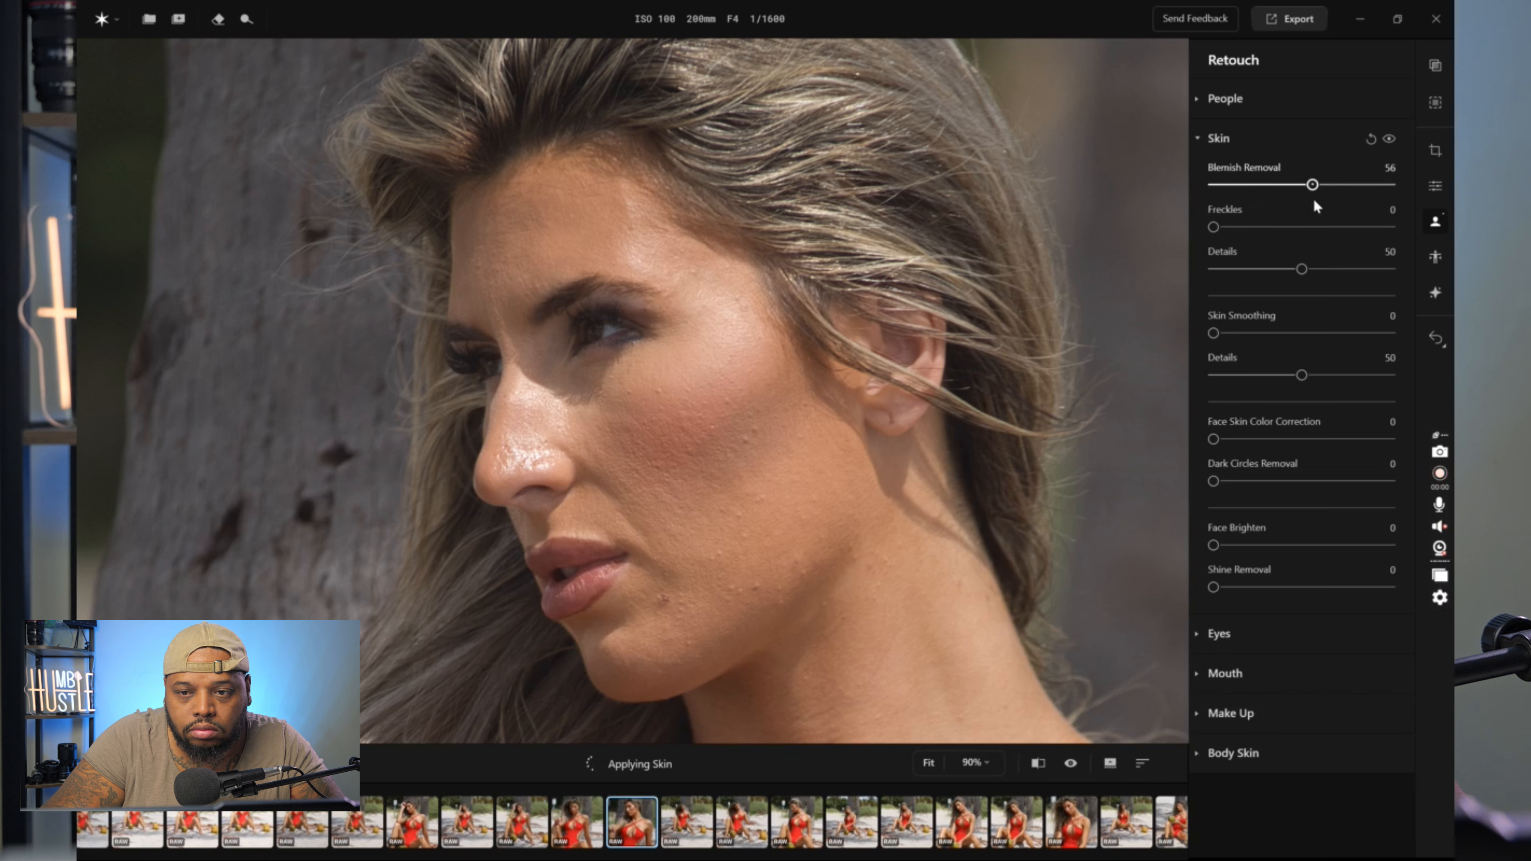
drag(1319, 200, 1320, 201)
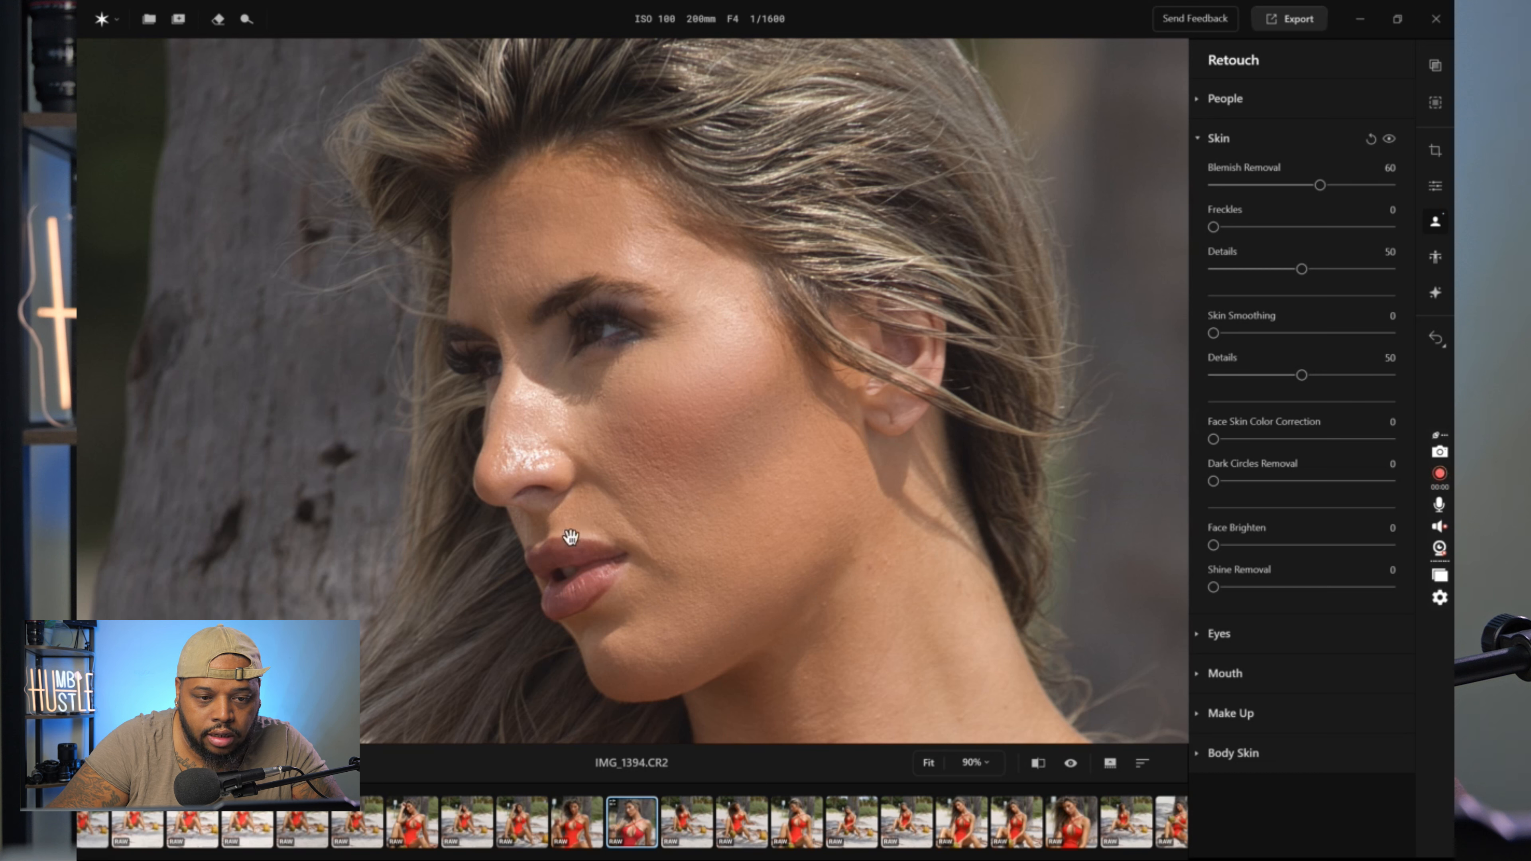
Step: Compare the whole face before and after the blemish removal in a split view
click(1036, 763)
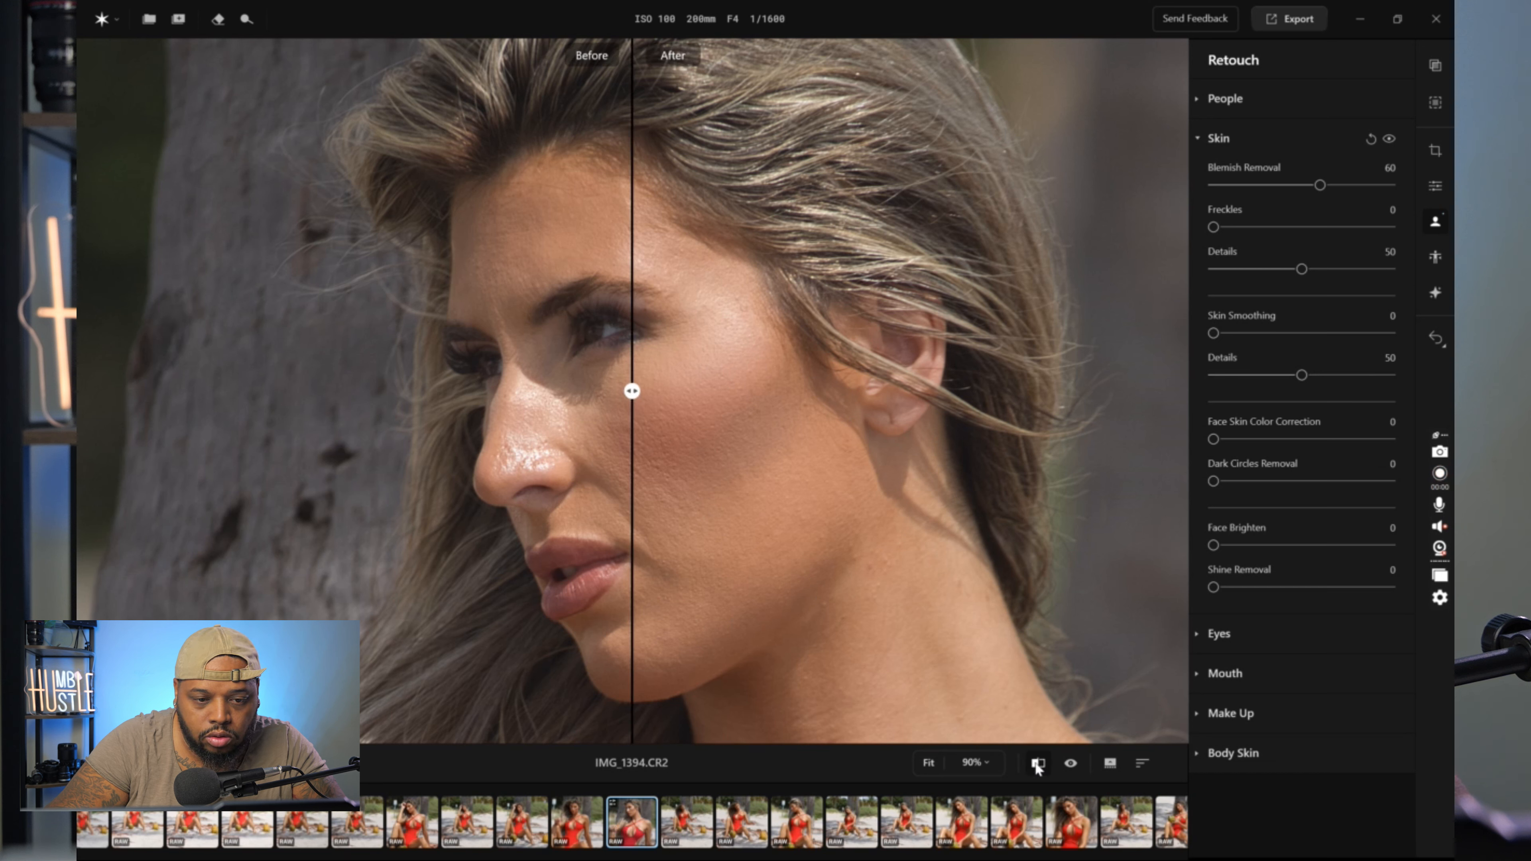
drag(631, 392, 1065, 441)
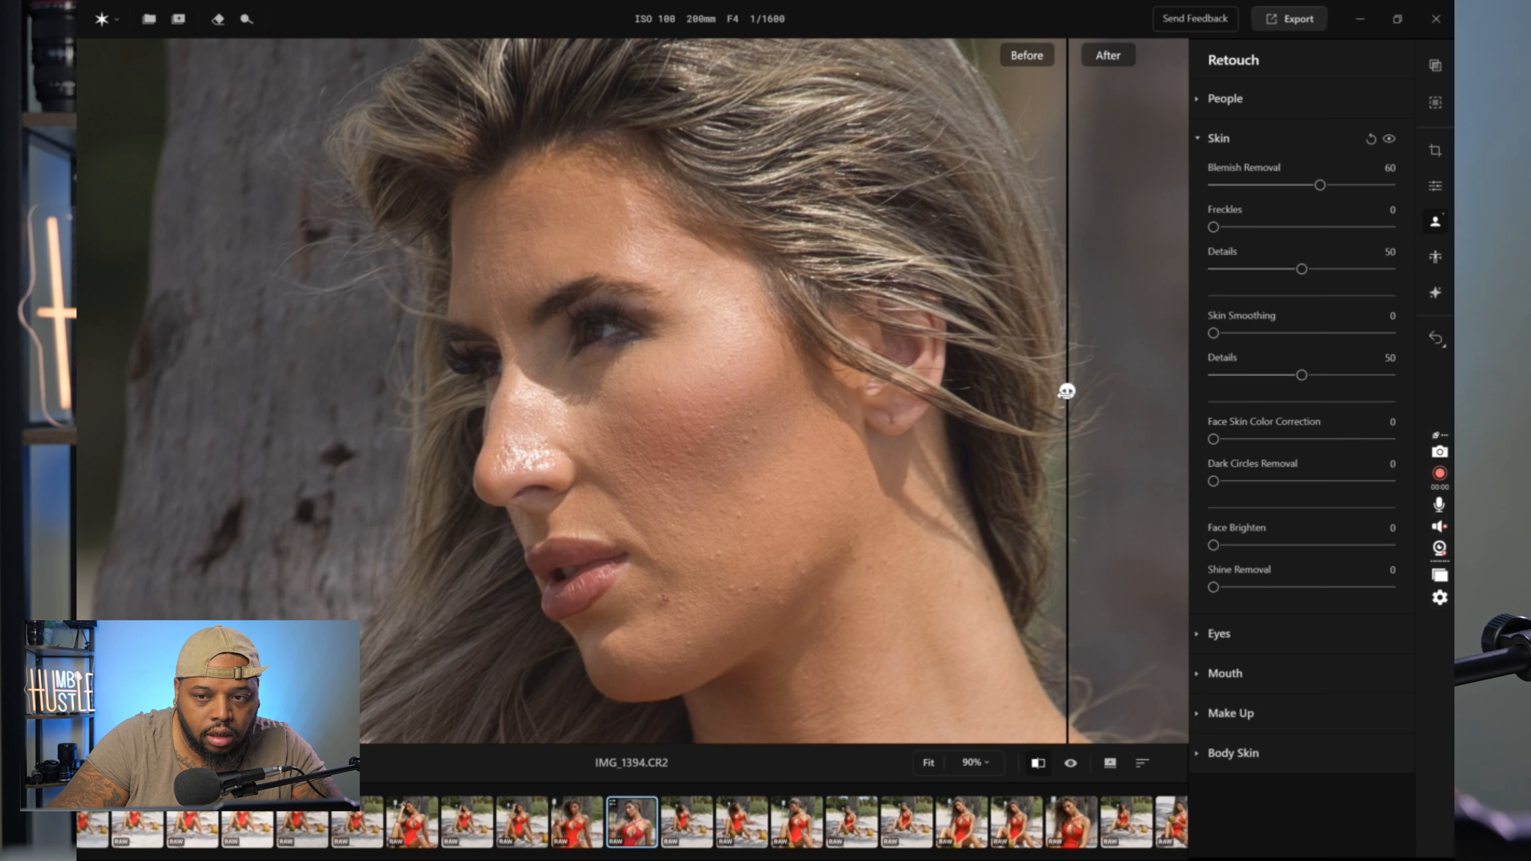
drag(1068, 392, 429, 391)
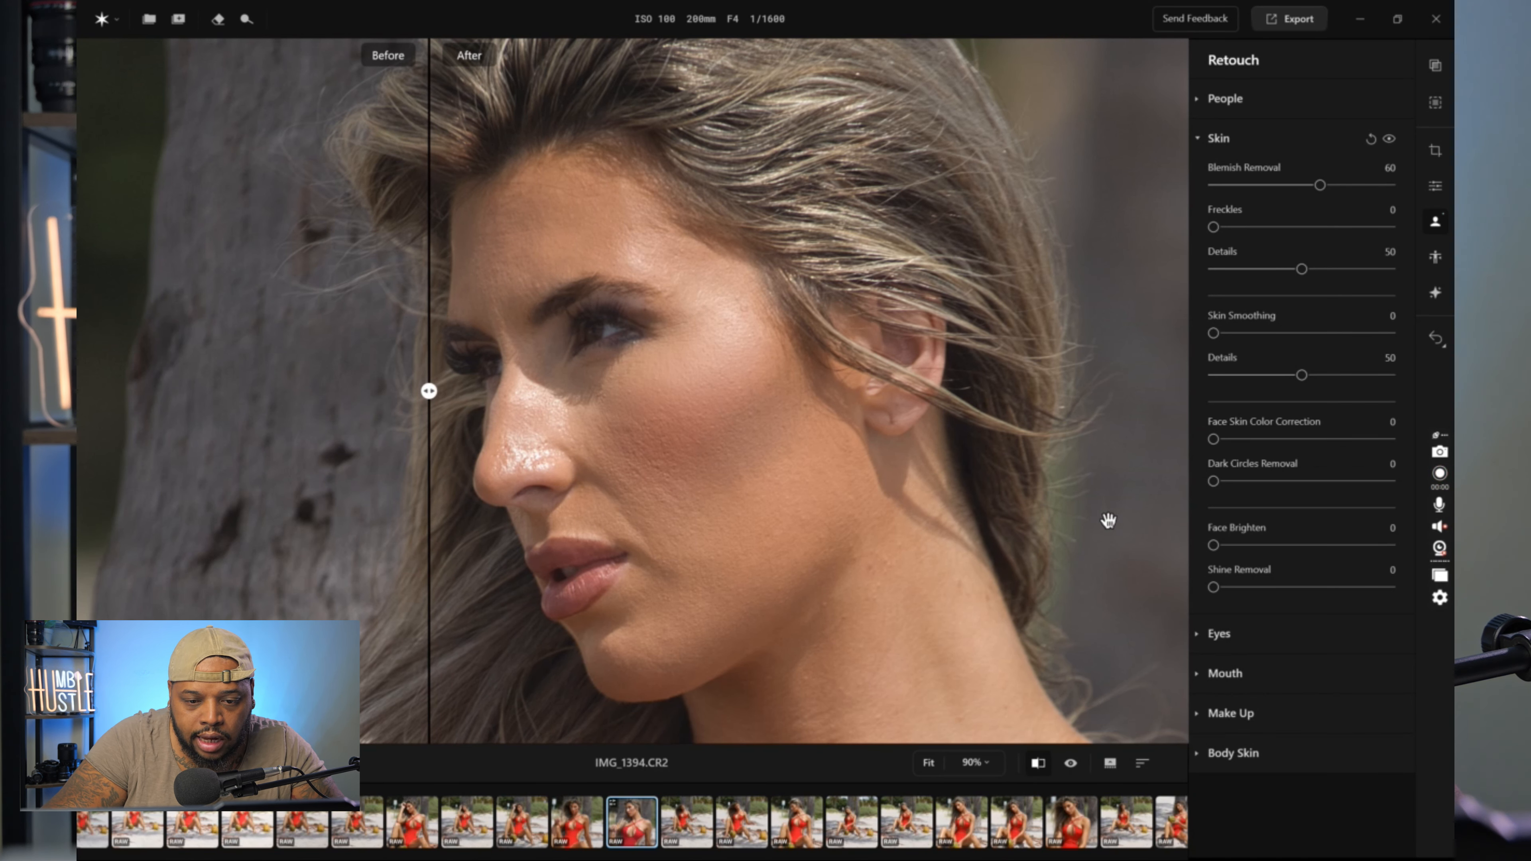
Step: Raise the skin's Blemish Removal to 75 and inspect the cheek and neck in the before/after comparison
drag(1322, 185, 1326, 188)
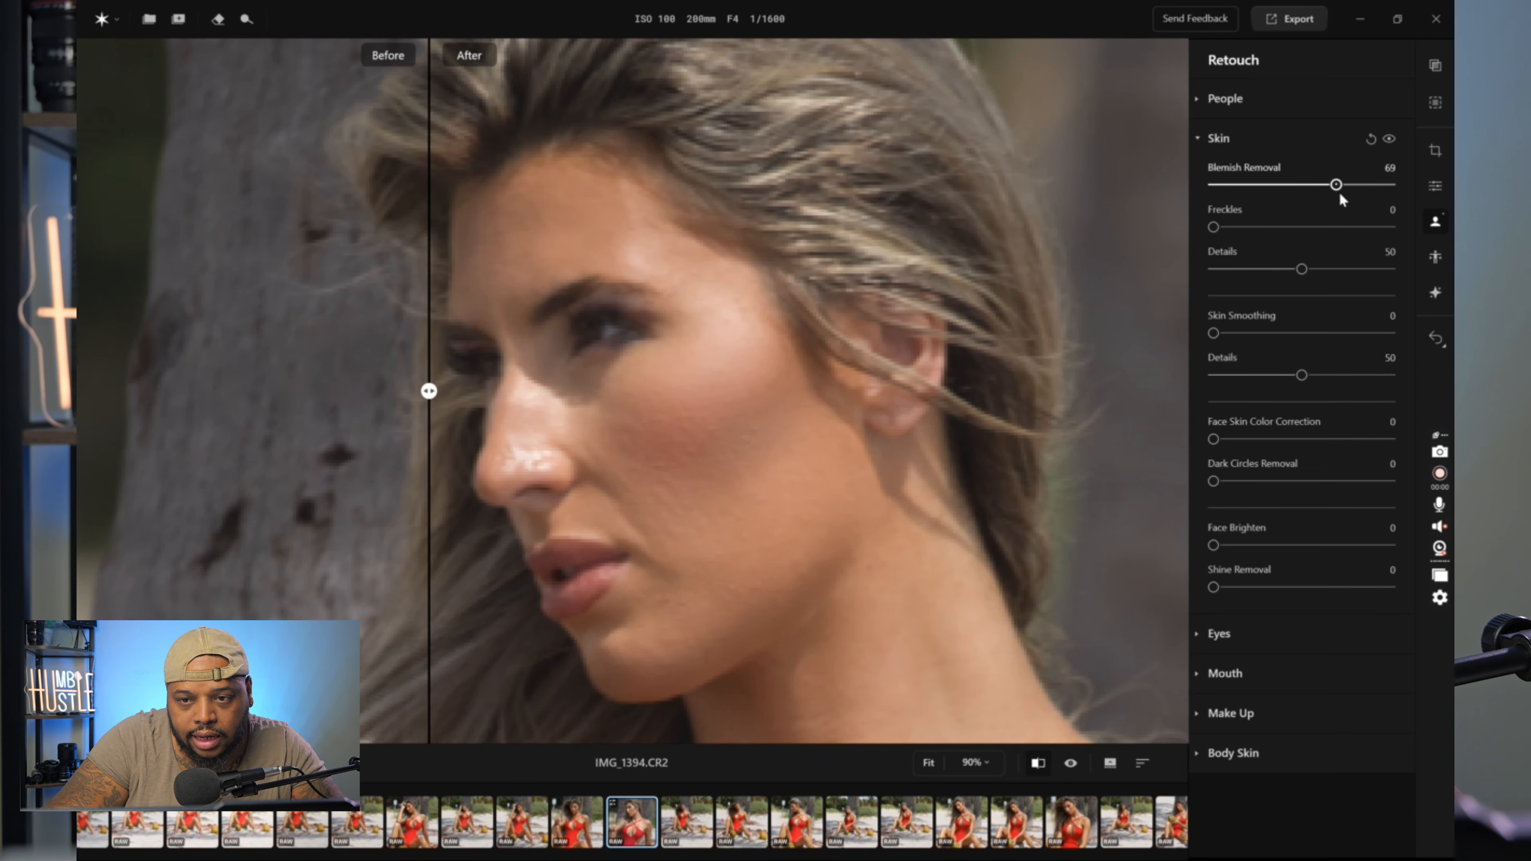
drag(1339, 194, 1347, 197)
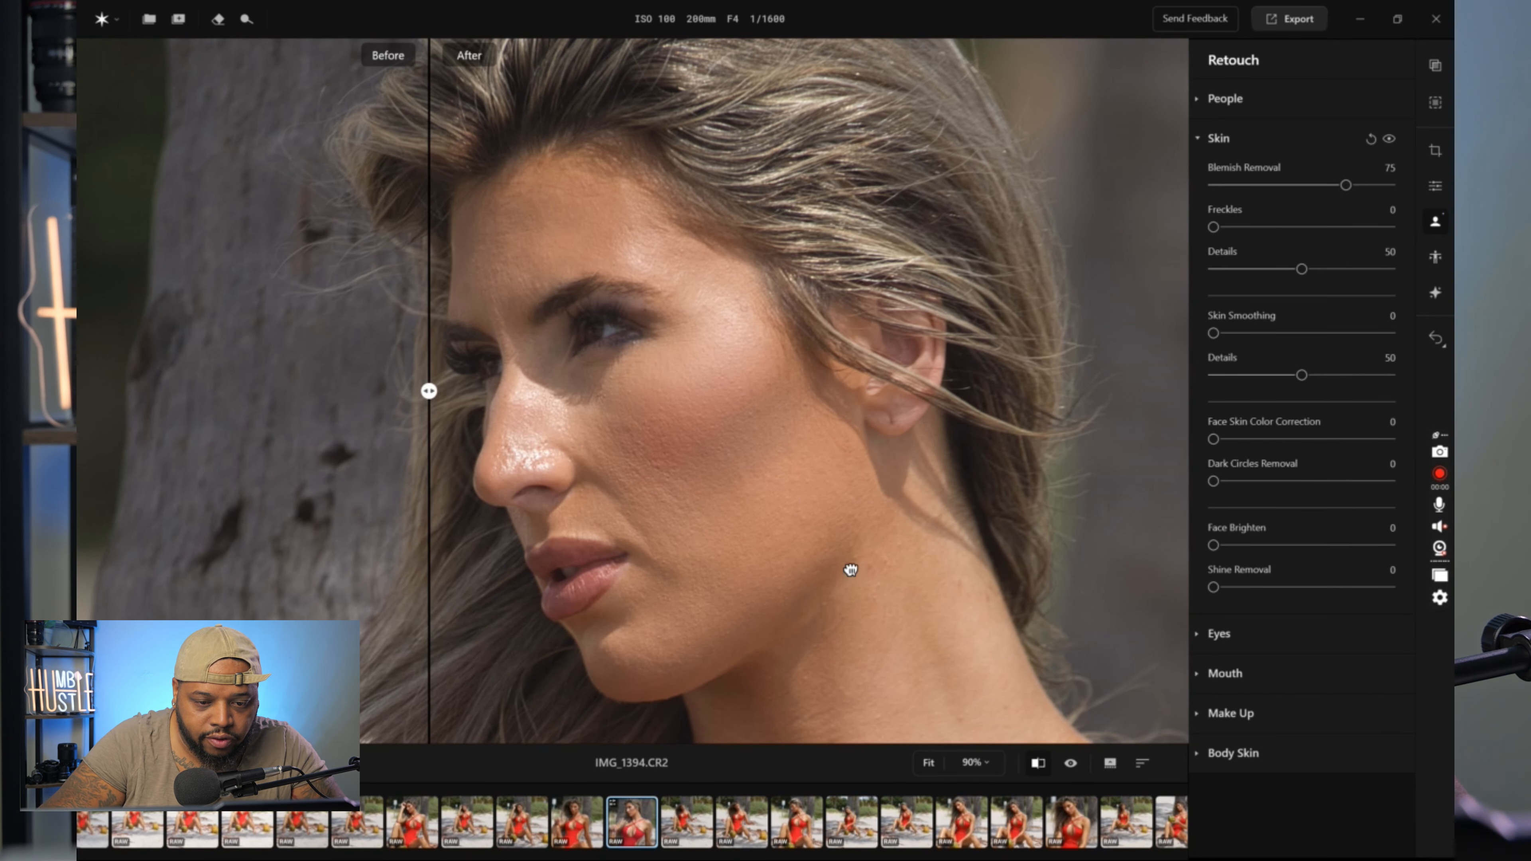
drag(850, 570, 837, 468)
drag(833, 523, 844, 619)
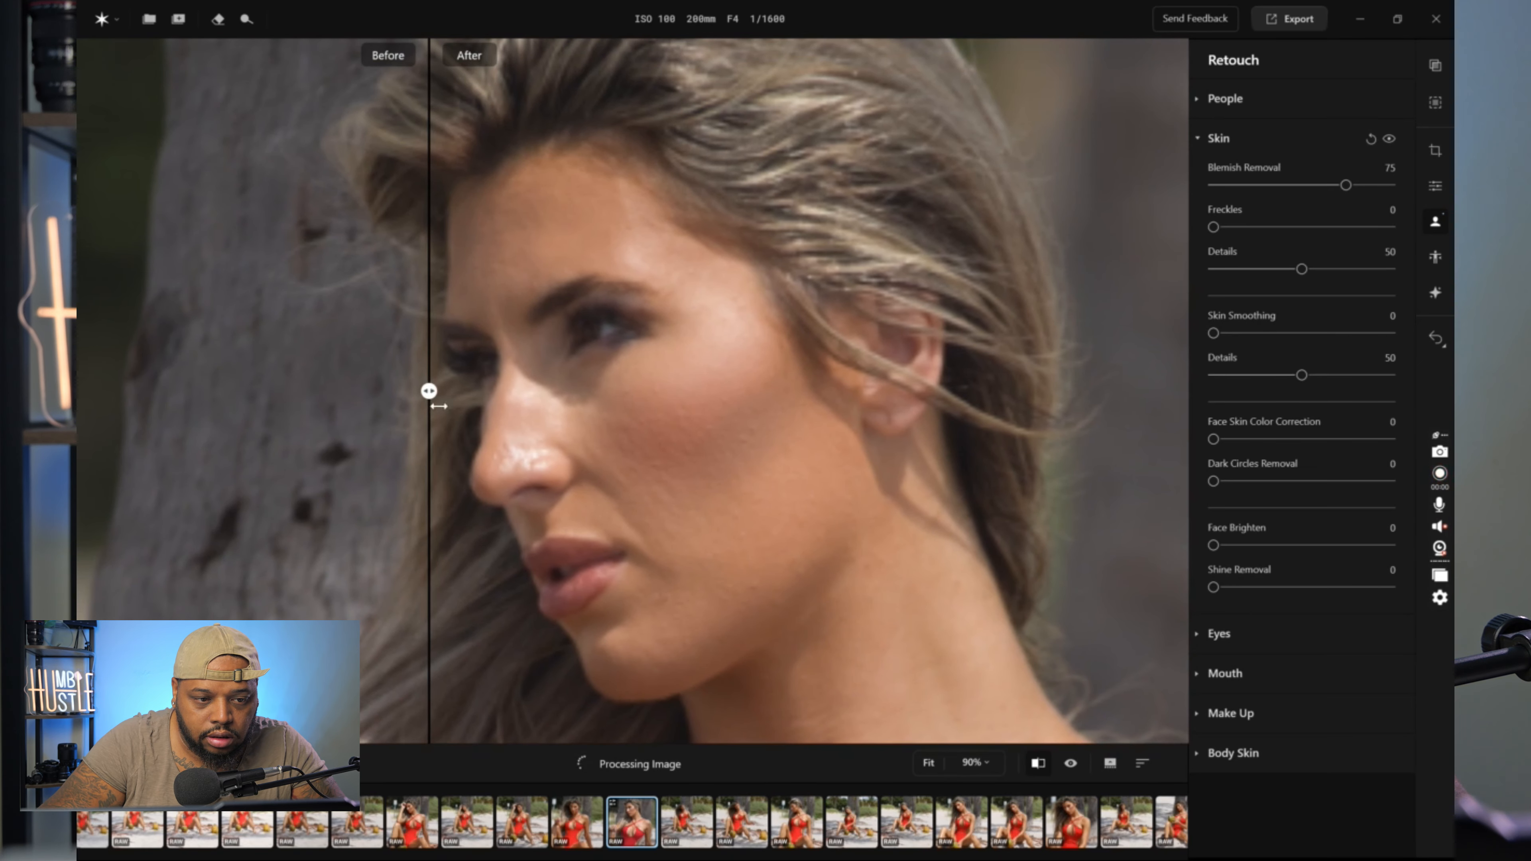
drag(429, 390, 381, 391)
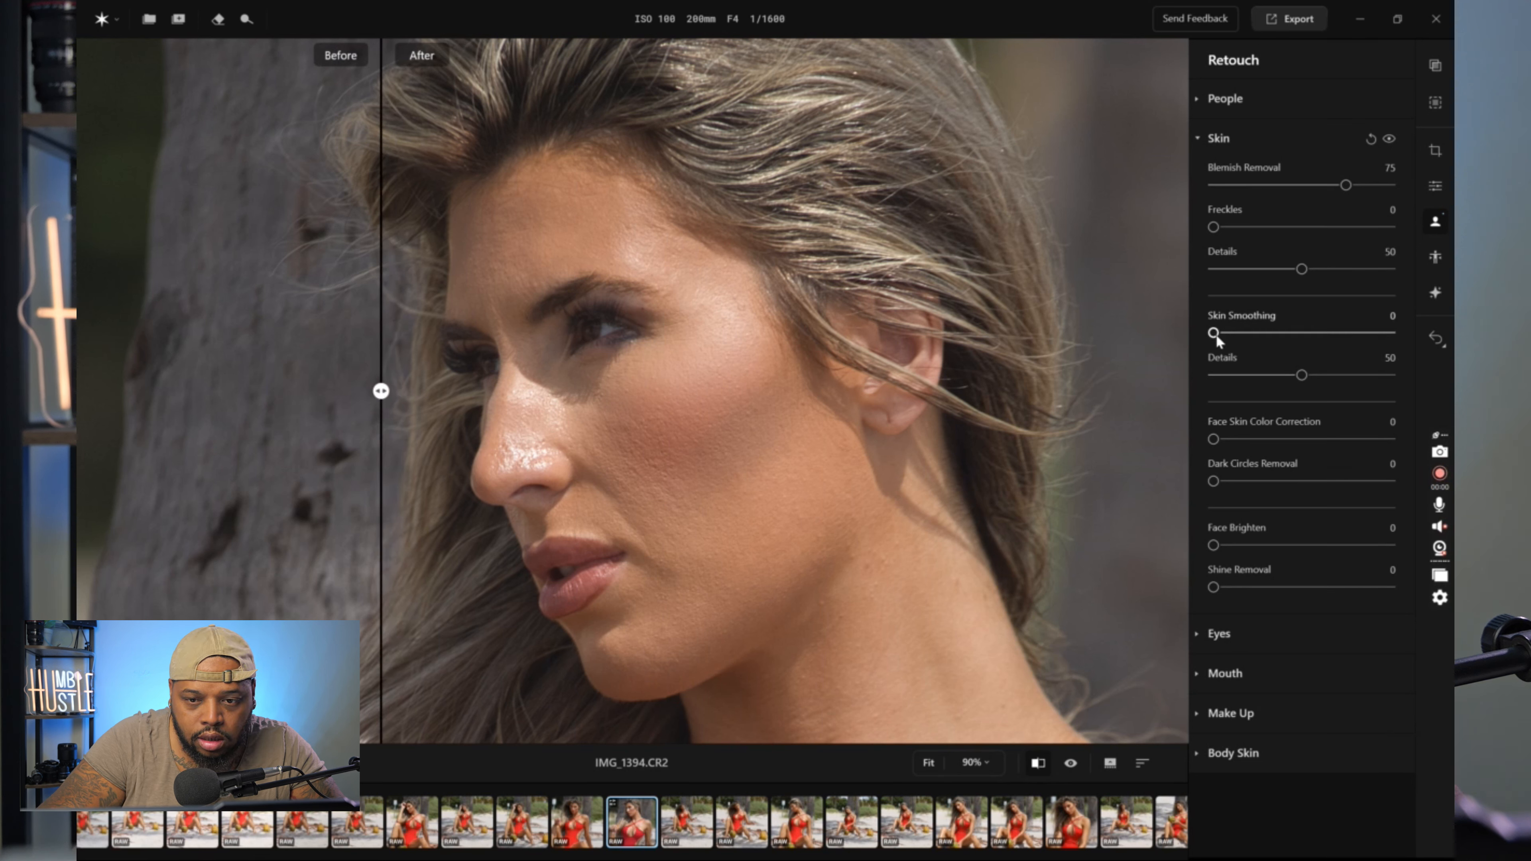
Step: Set Skin Smoothing to 29 and Blemish Removal to 93, checking the cheek and jaw against the original
drag(1225, 336, 1261, 340)
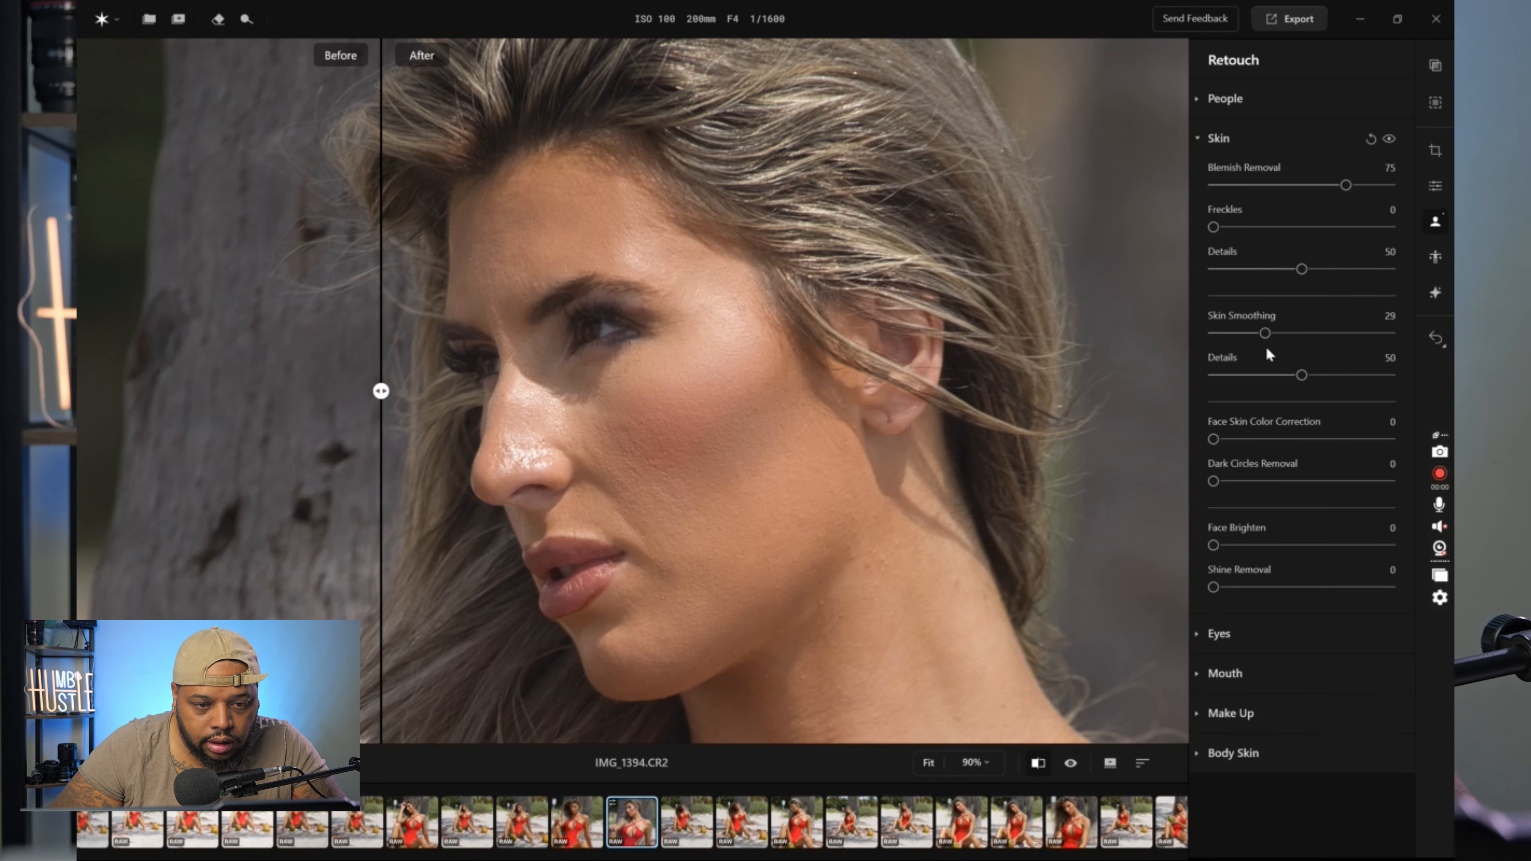
scroll(717, 499, up, 3)
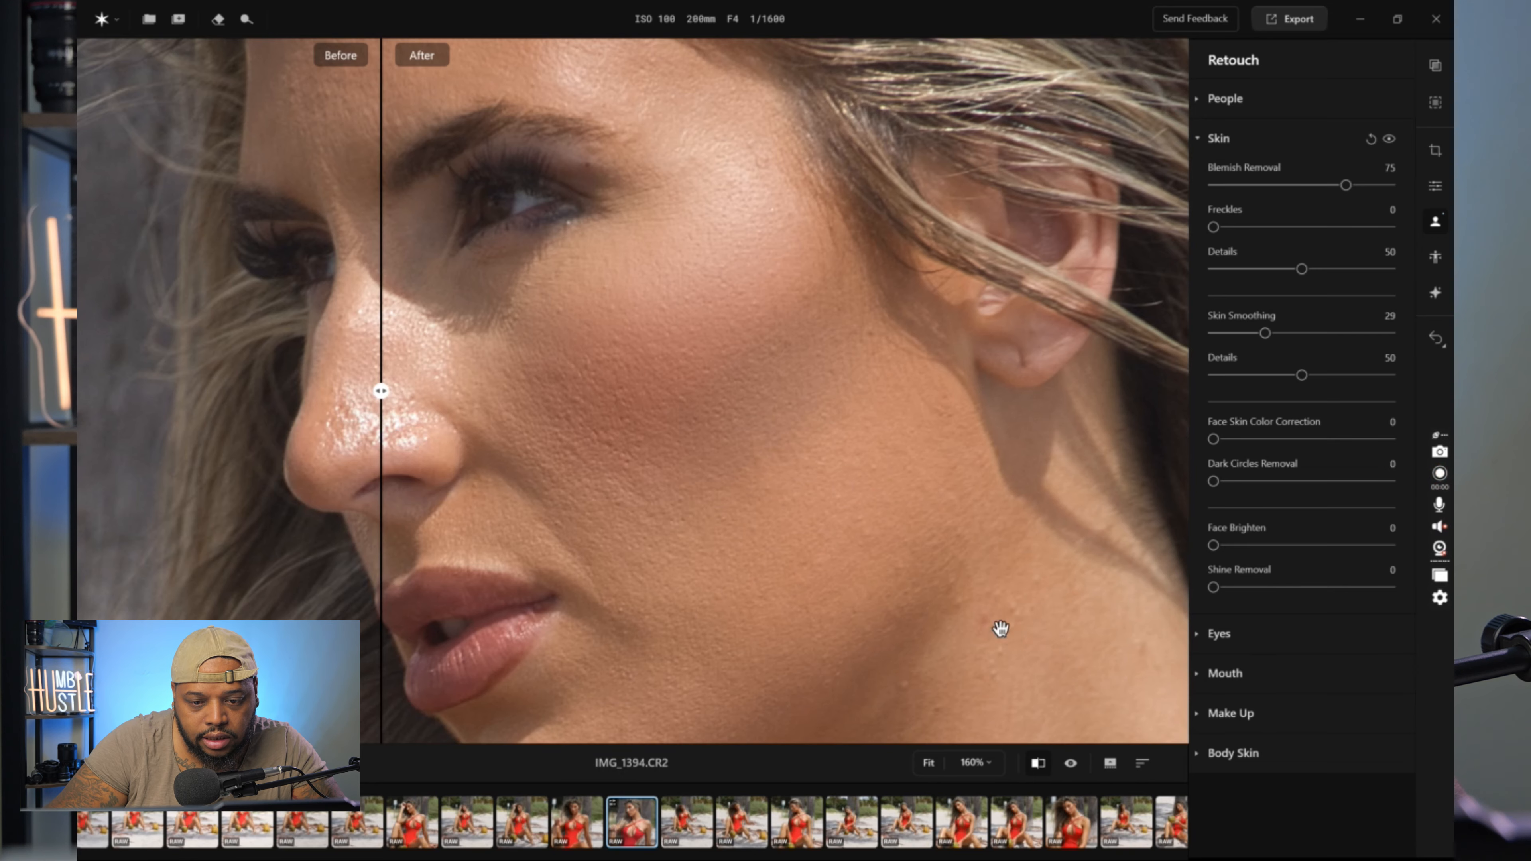
scroll(896, 448, up, 2)
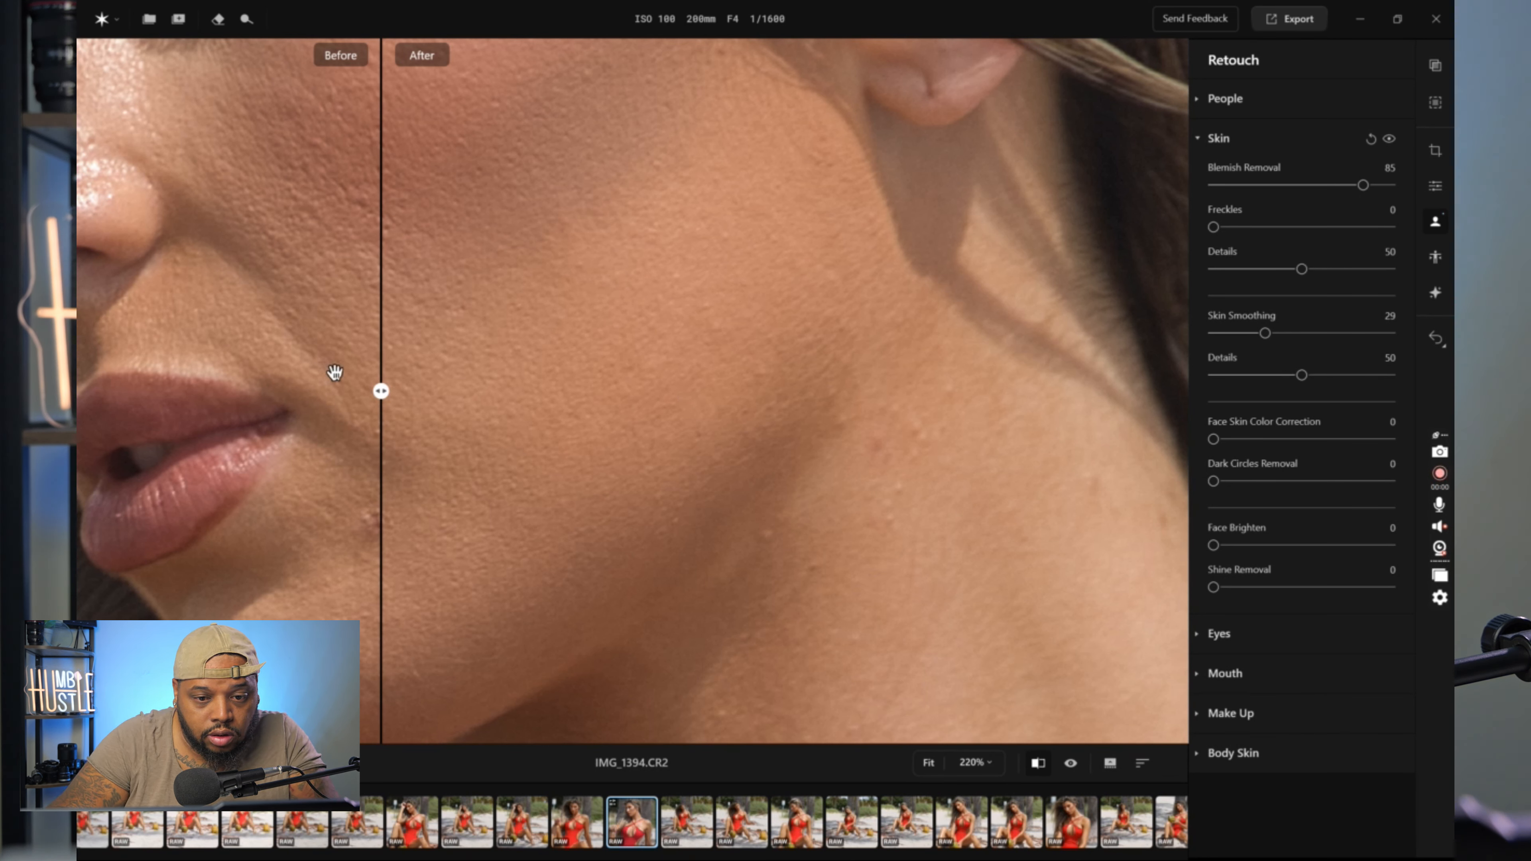
drag(380, 391, 1103, 392)
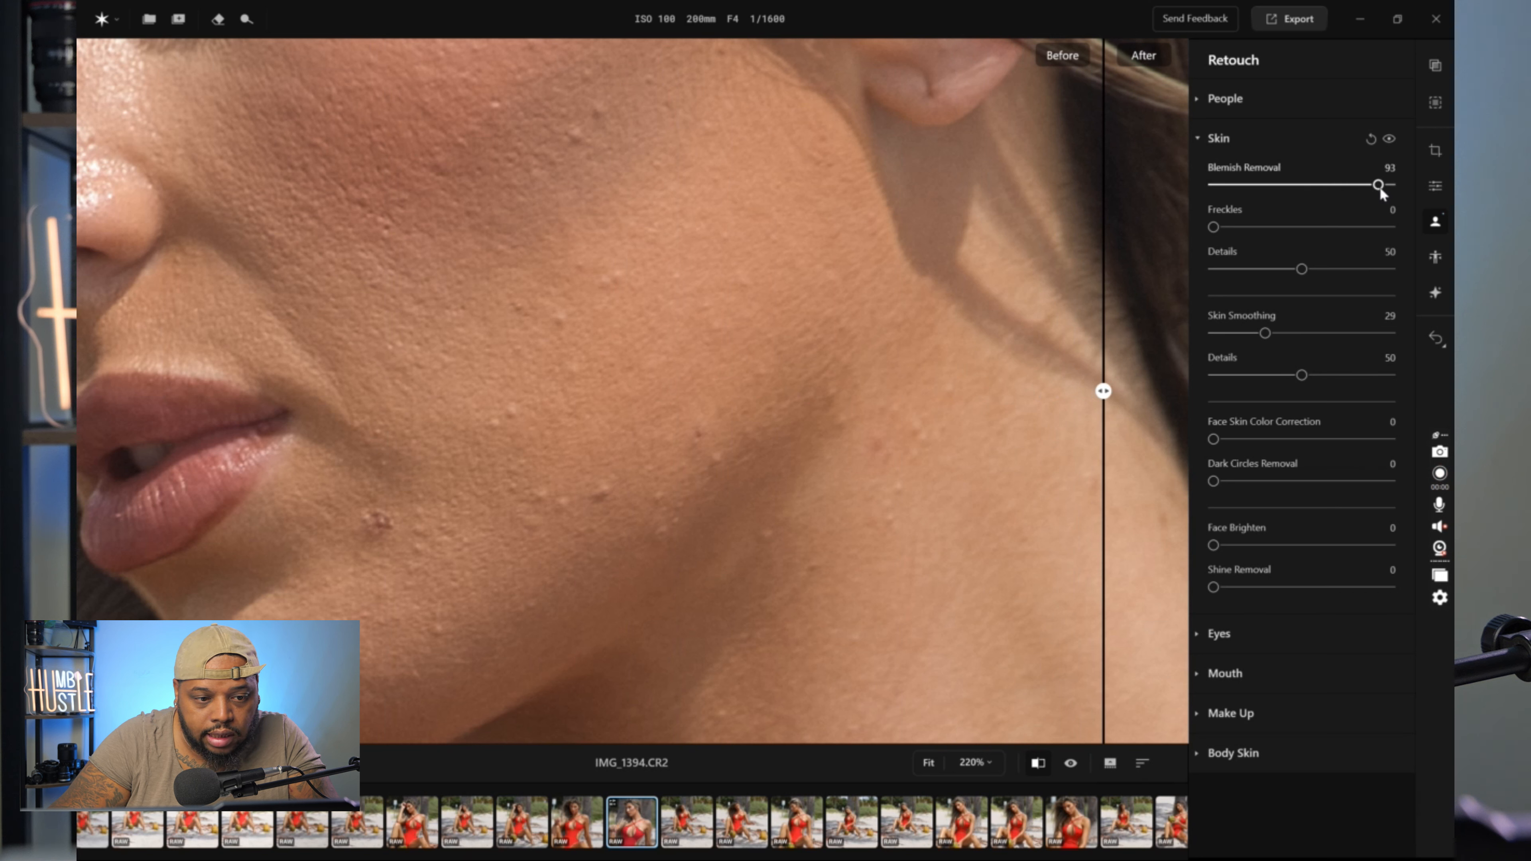
click(1037, 764)
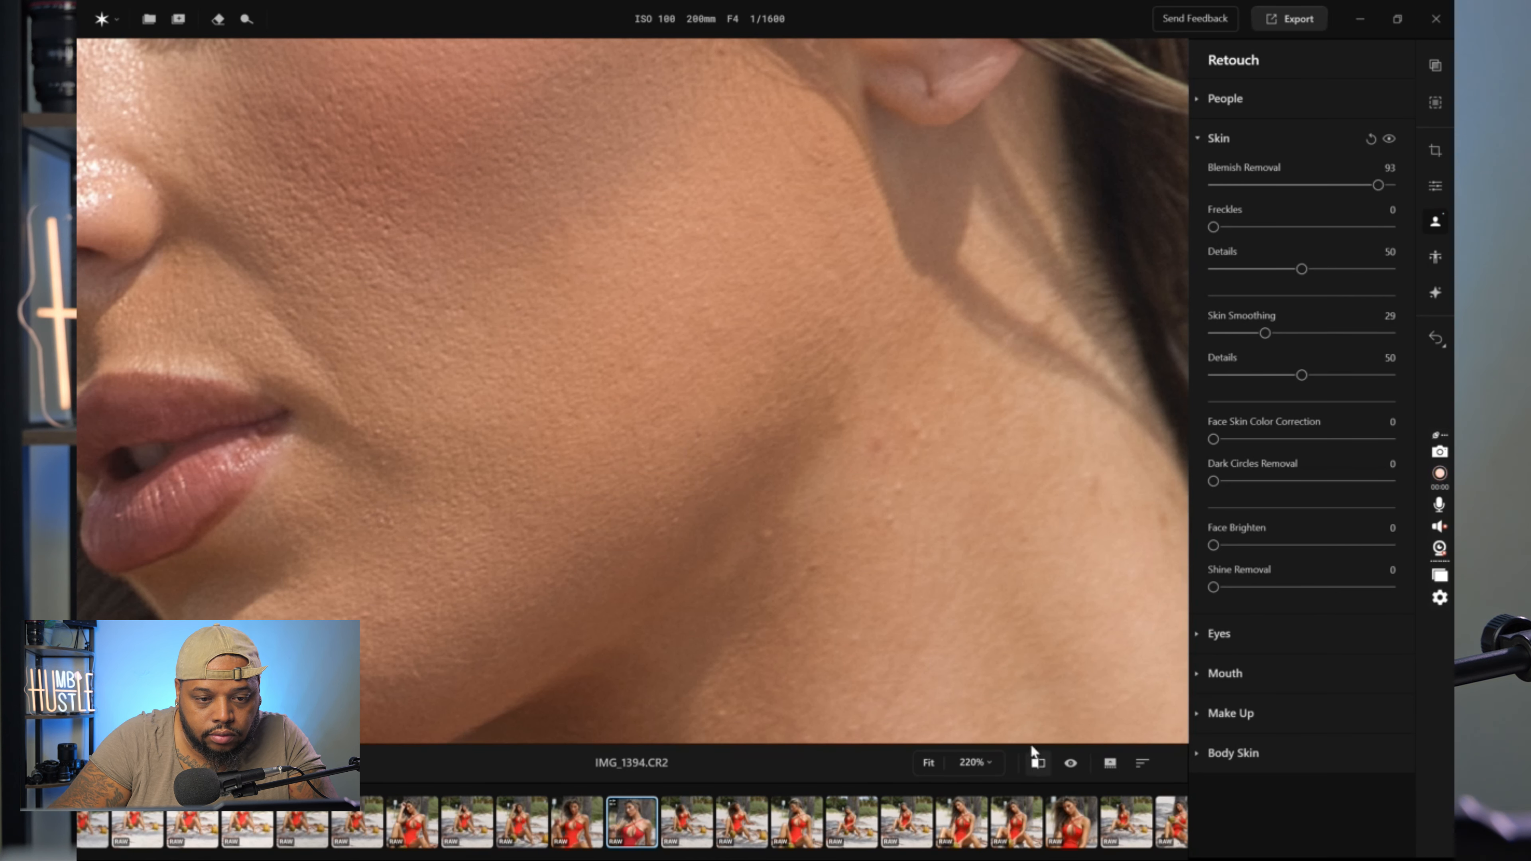
Step: Set the skin's Shine Removal to 70 while comparing the nose and forehead with the original
click(738, 374)
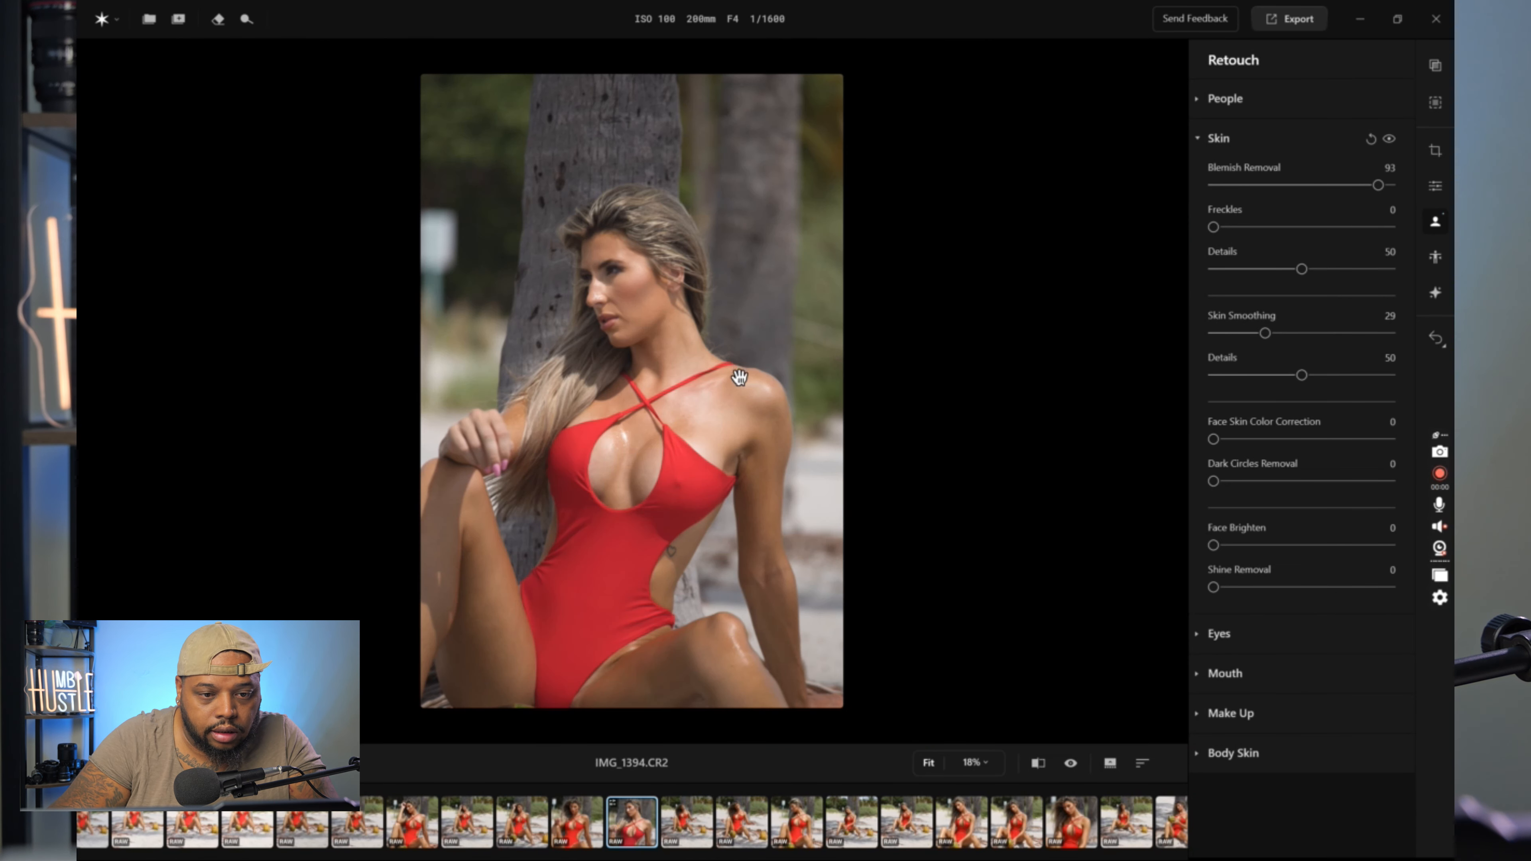
click(624, 286)
drag(624, 286, 875, 417)
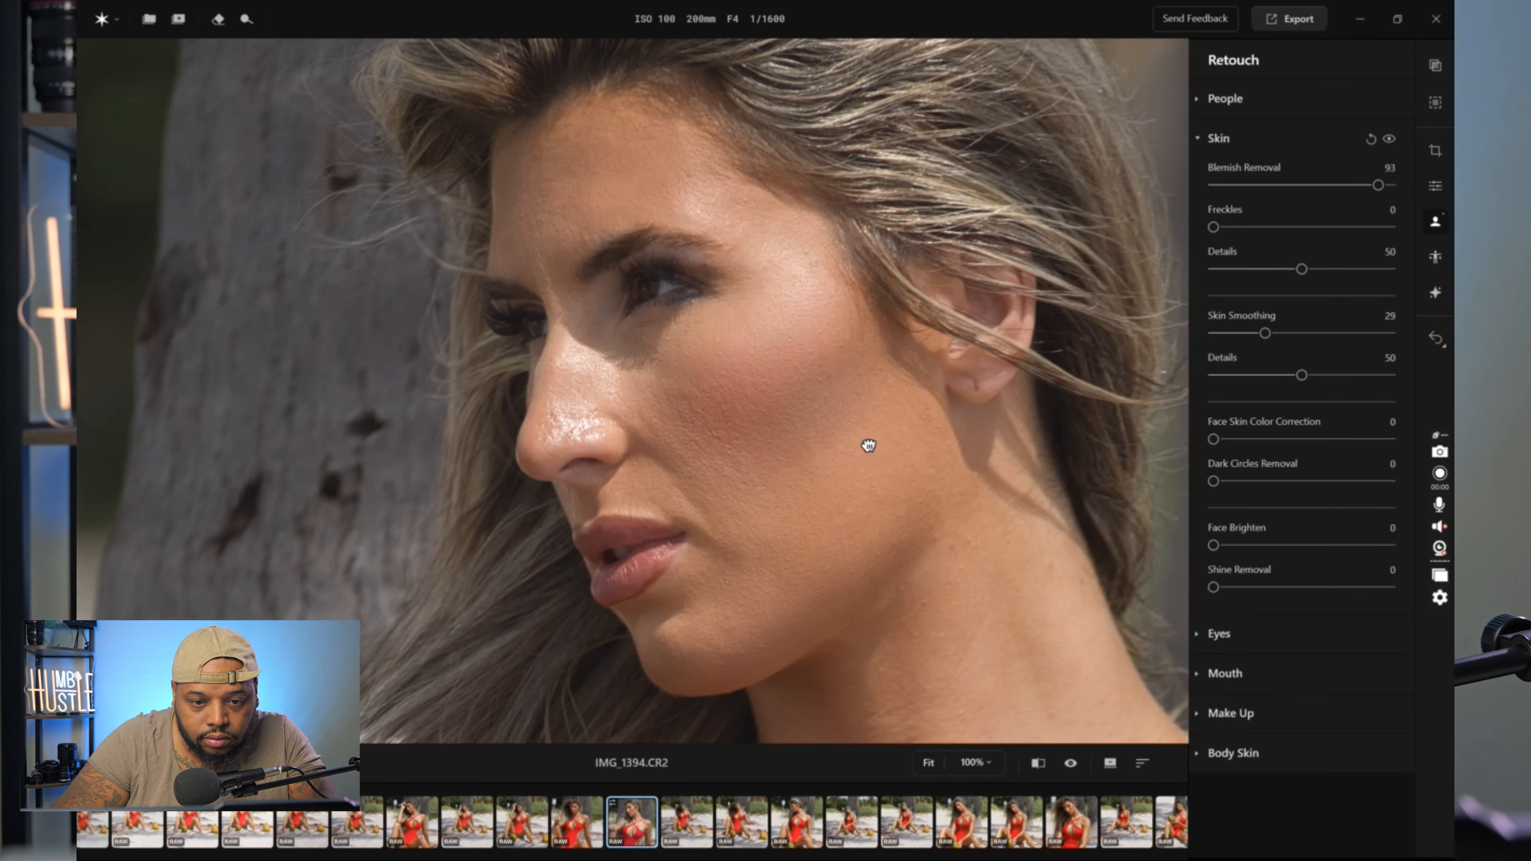
drag(866, 435, 728, 417)
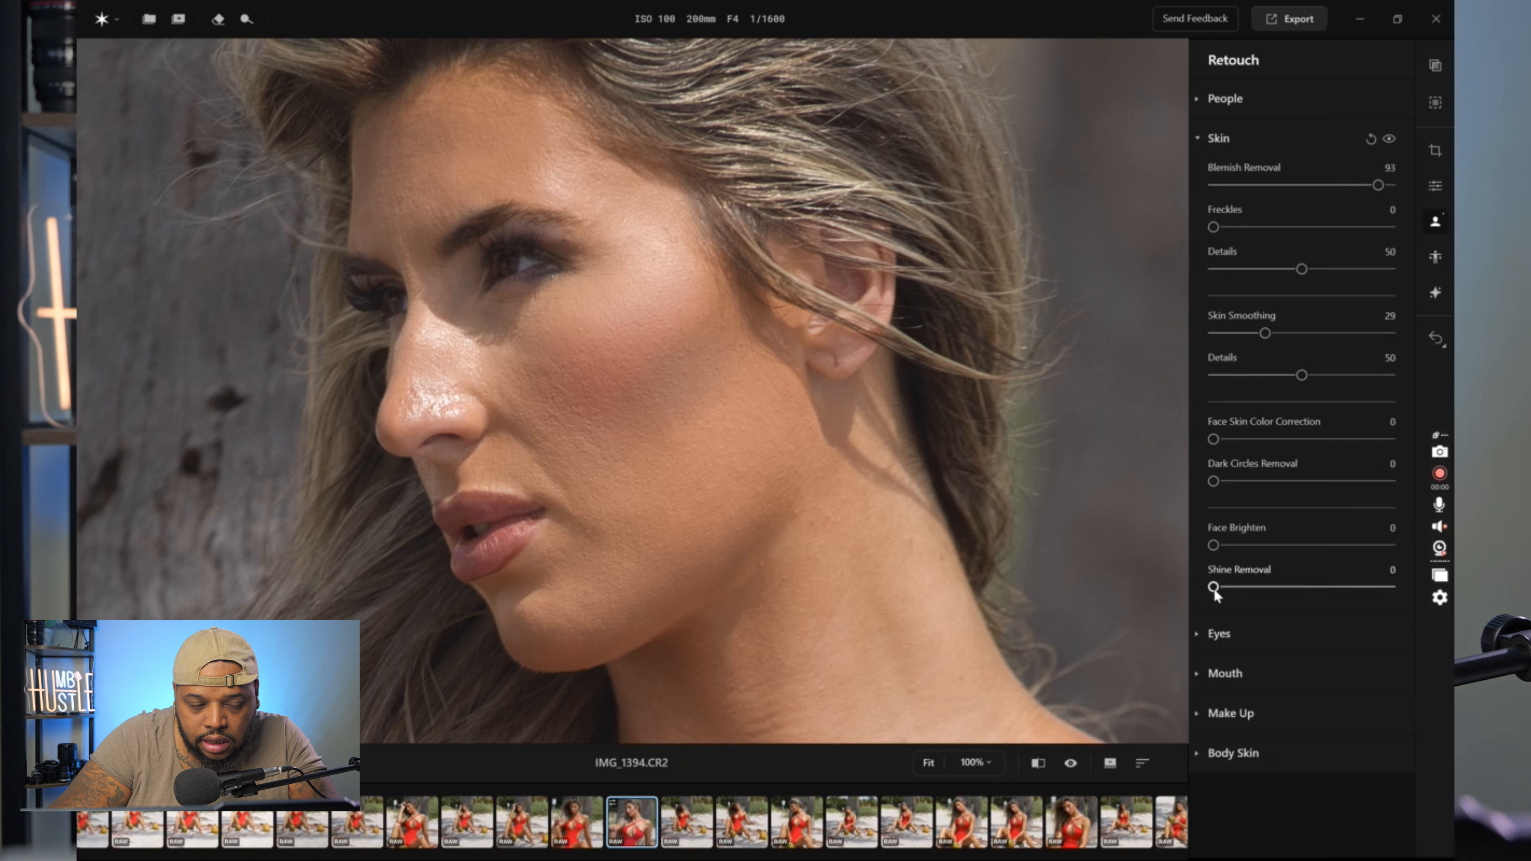
drag(1213, 588, 1280, 587)
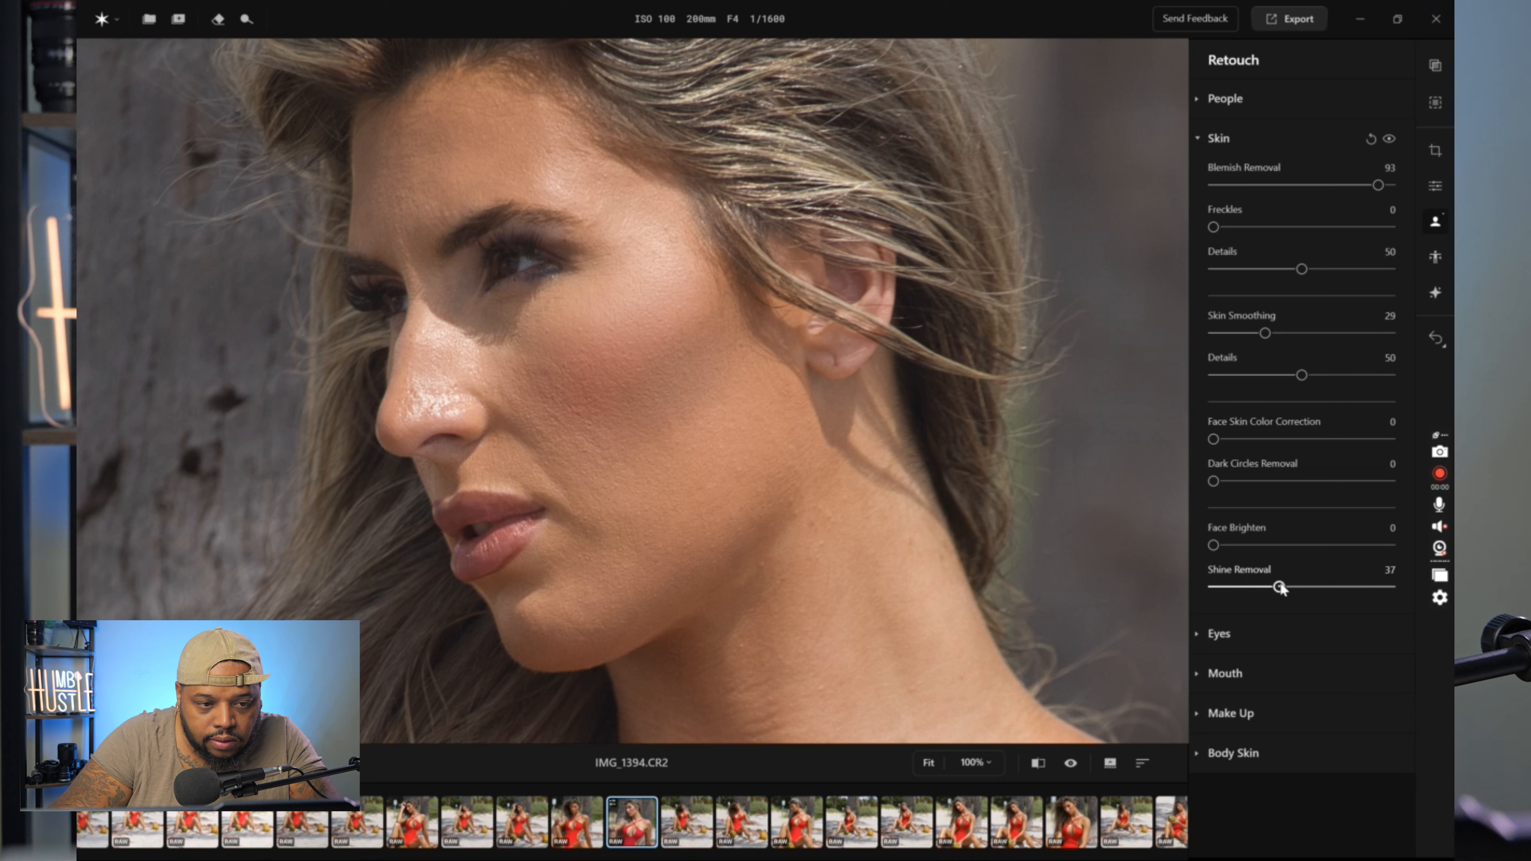
click(1038, 765)
drag(1089, 392, 493, 405)
drag(1279, 591, 1325, 592)
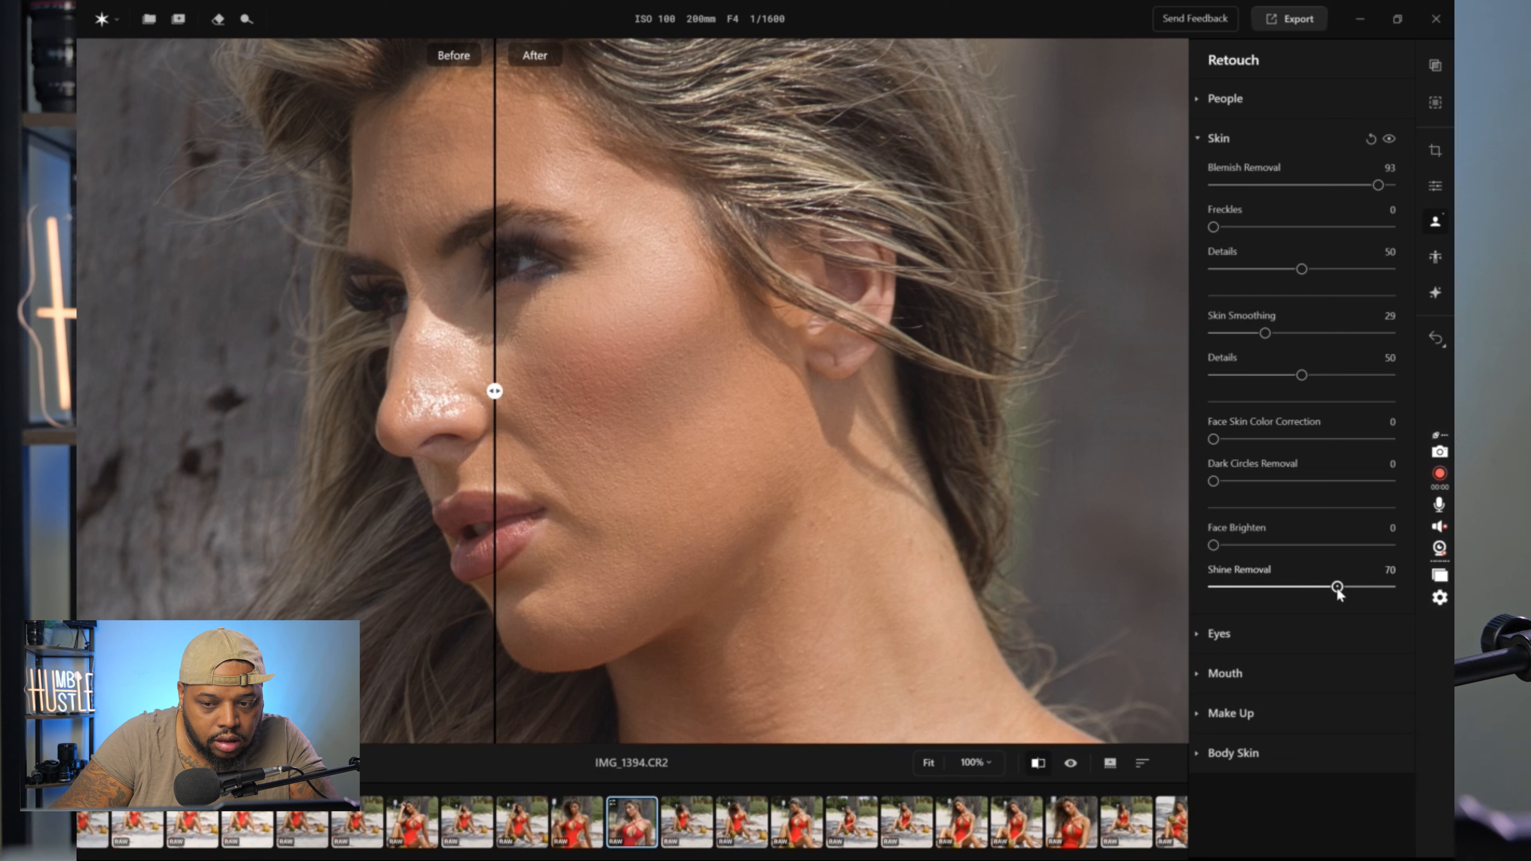
Step: Compare the nose and cheek with the original once more and leave the before/after comparison
drag(491, 392, 721, 391)
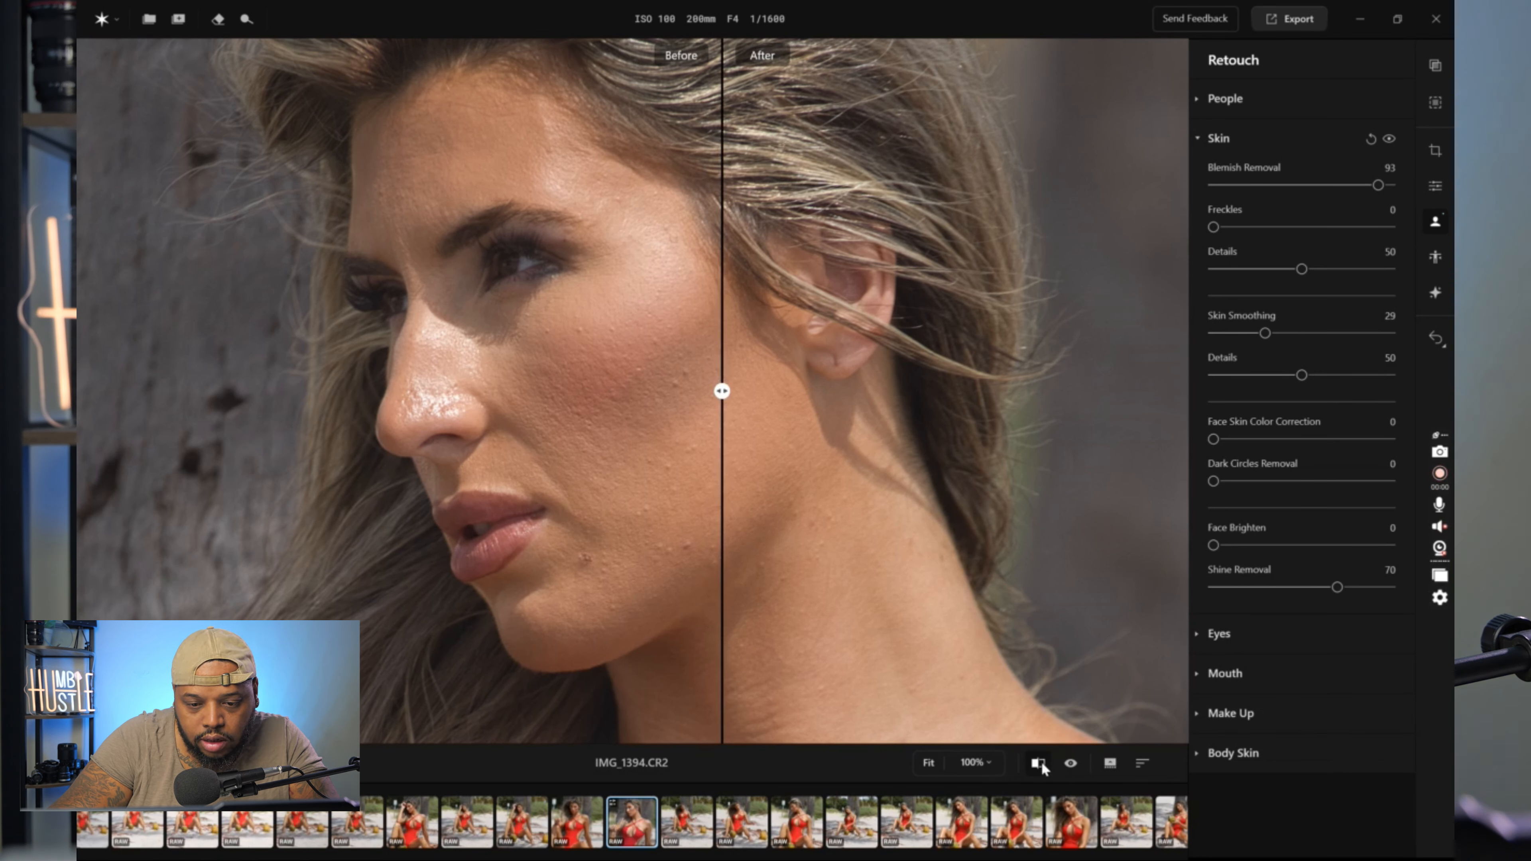
click(1038, 764)
drag(727, 468, 817, 541)
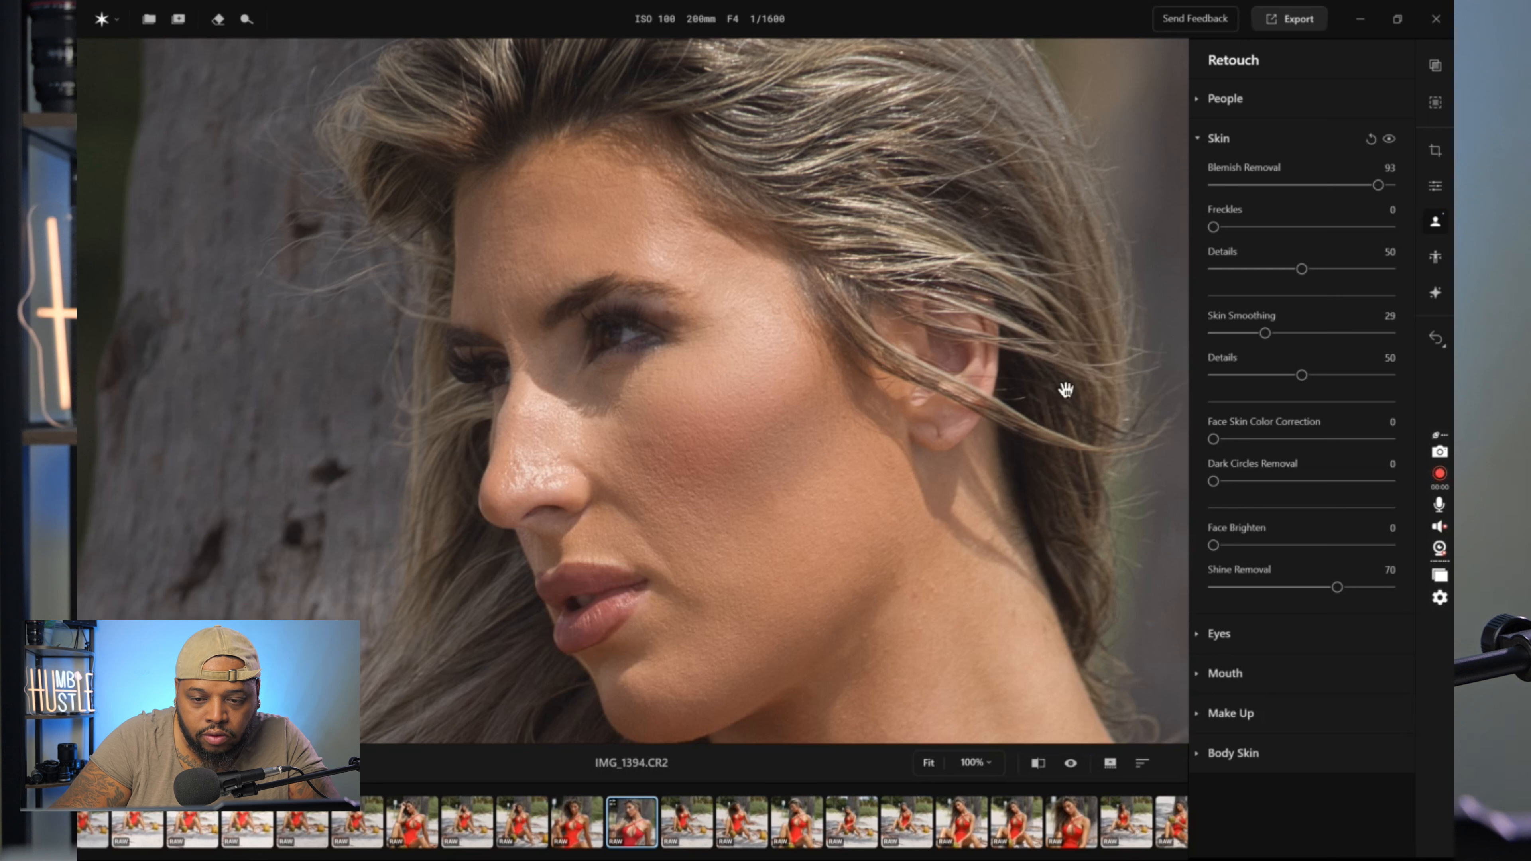
Step: Set the eyes' Eye Whitening to 16 and raise the Iris Flare slightly, keeping the original iris
click(1196, 147)
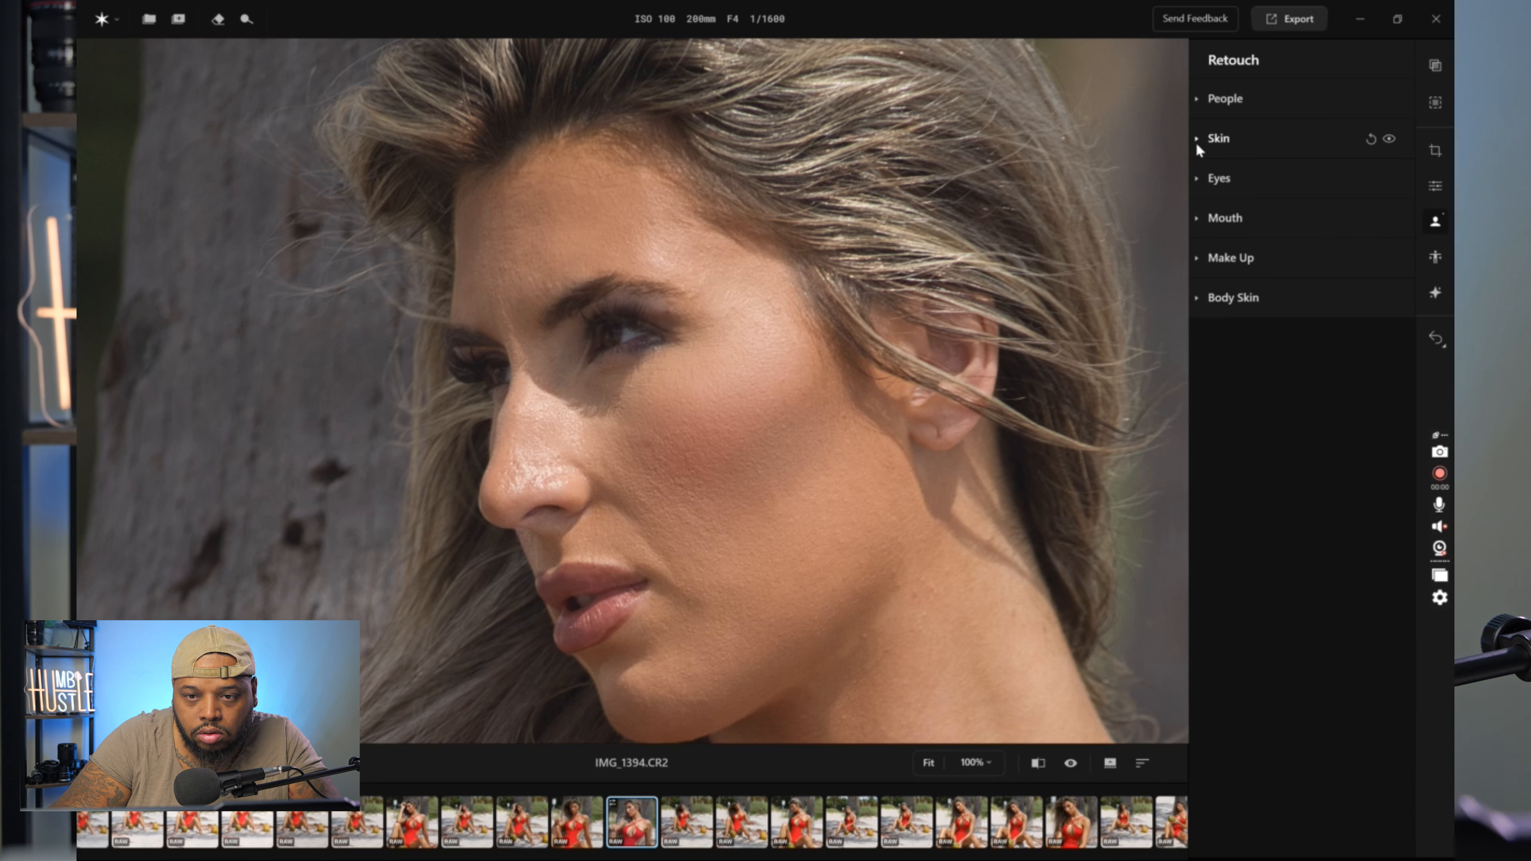
click(1196, 186)
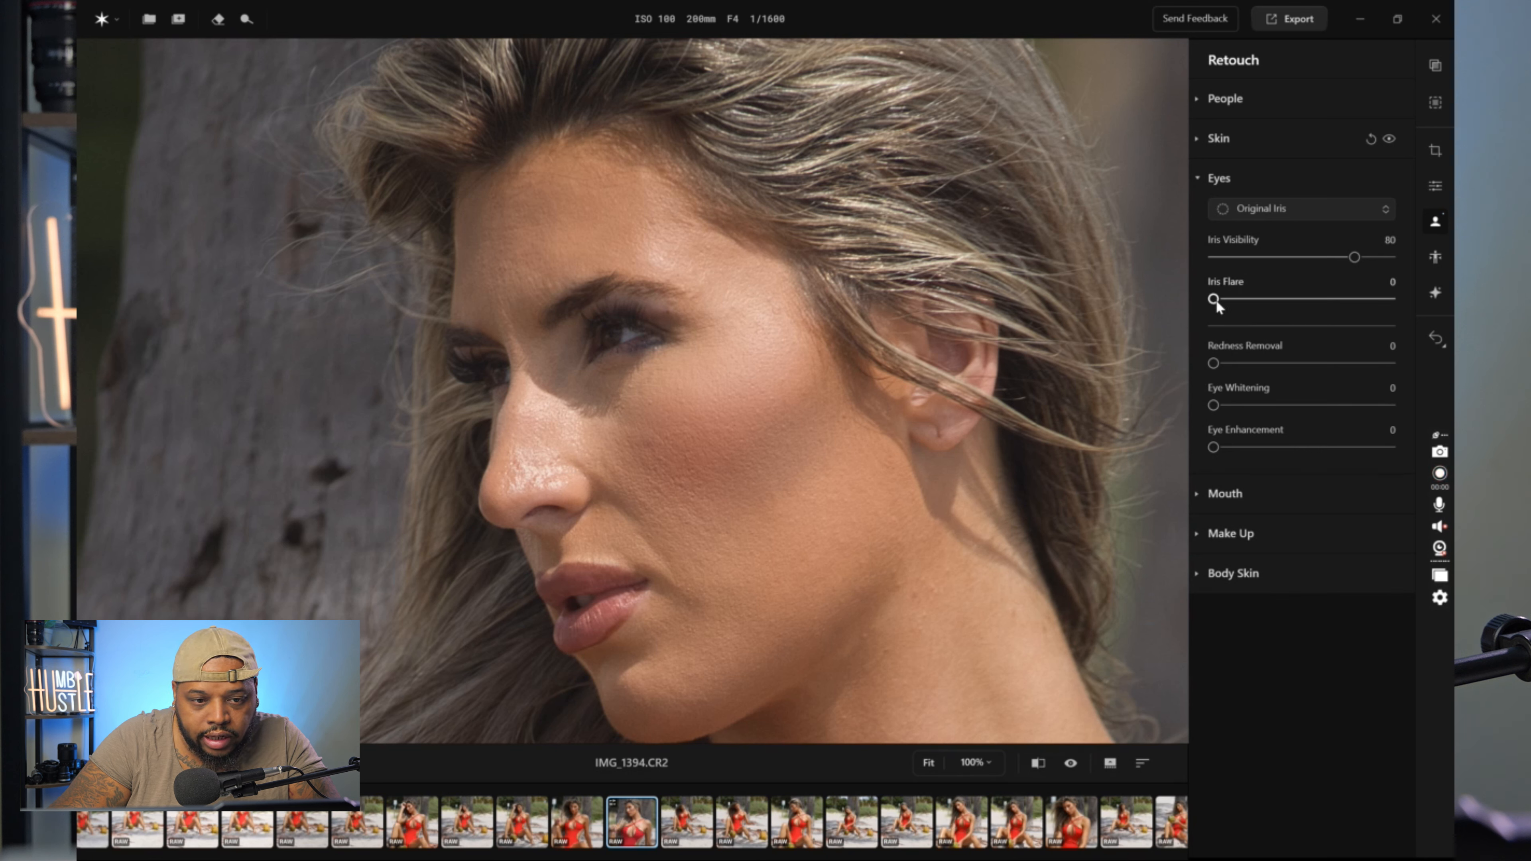
drag(1214, 405, 1245, 405)
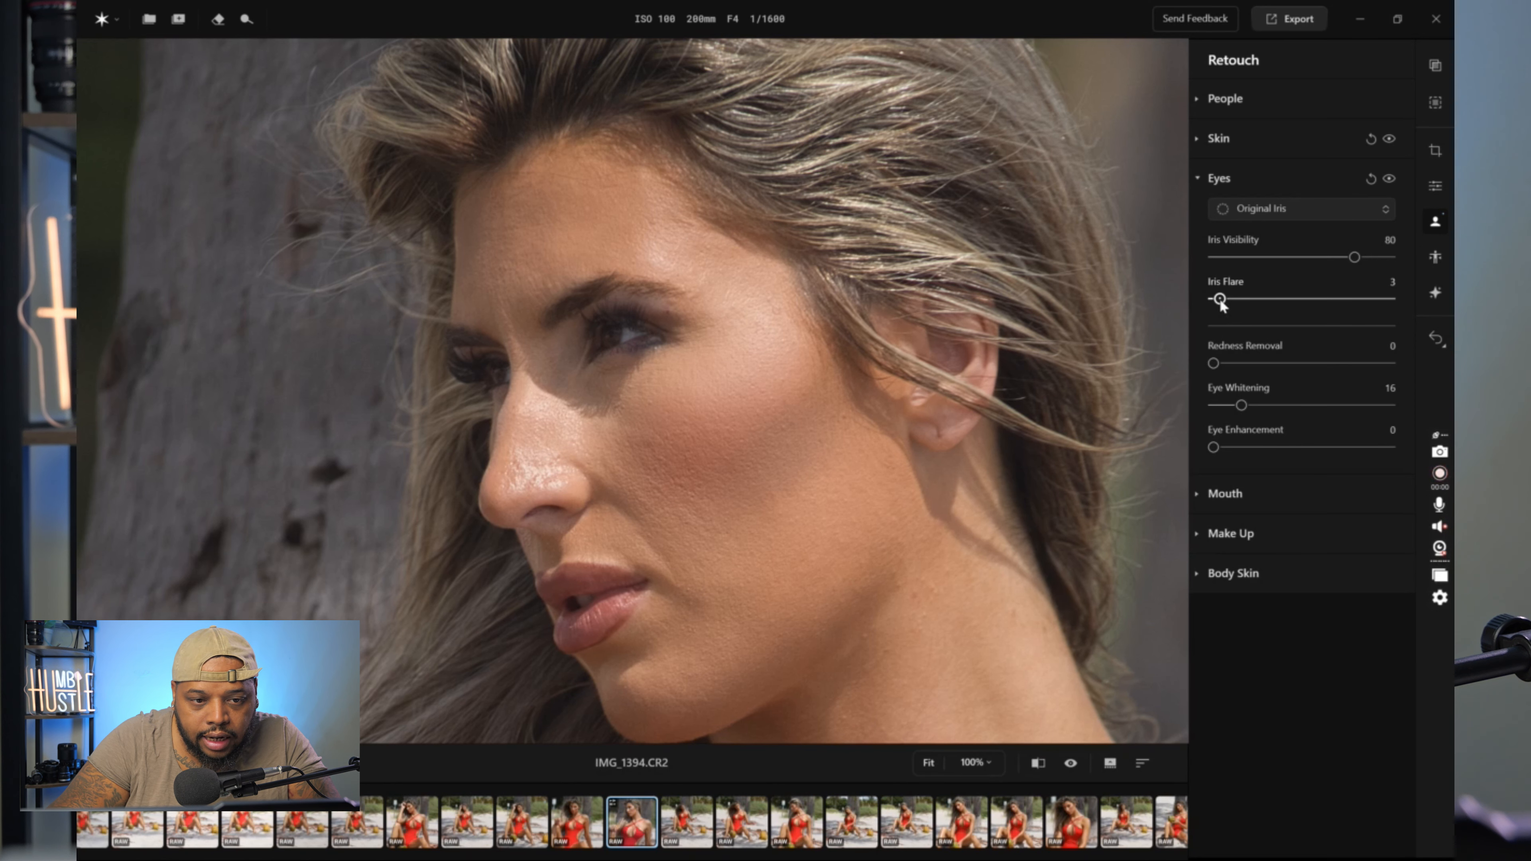
drag(1219, 297, 1239, 301)
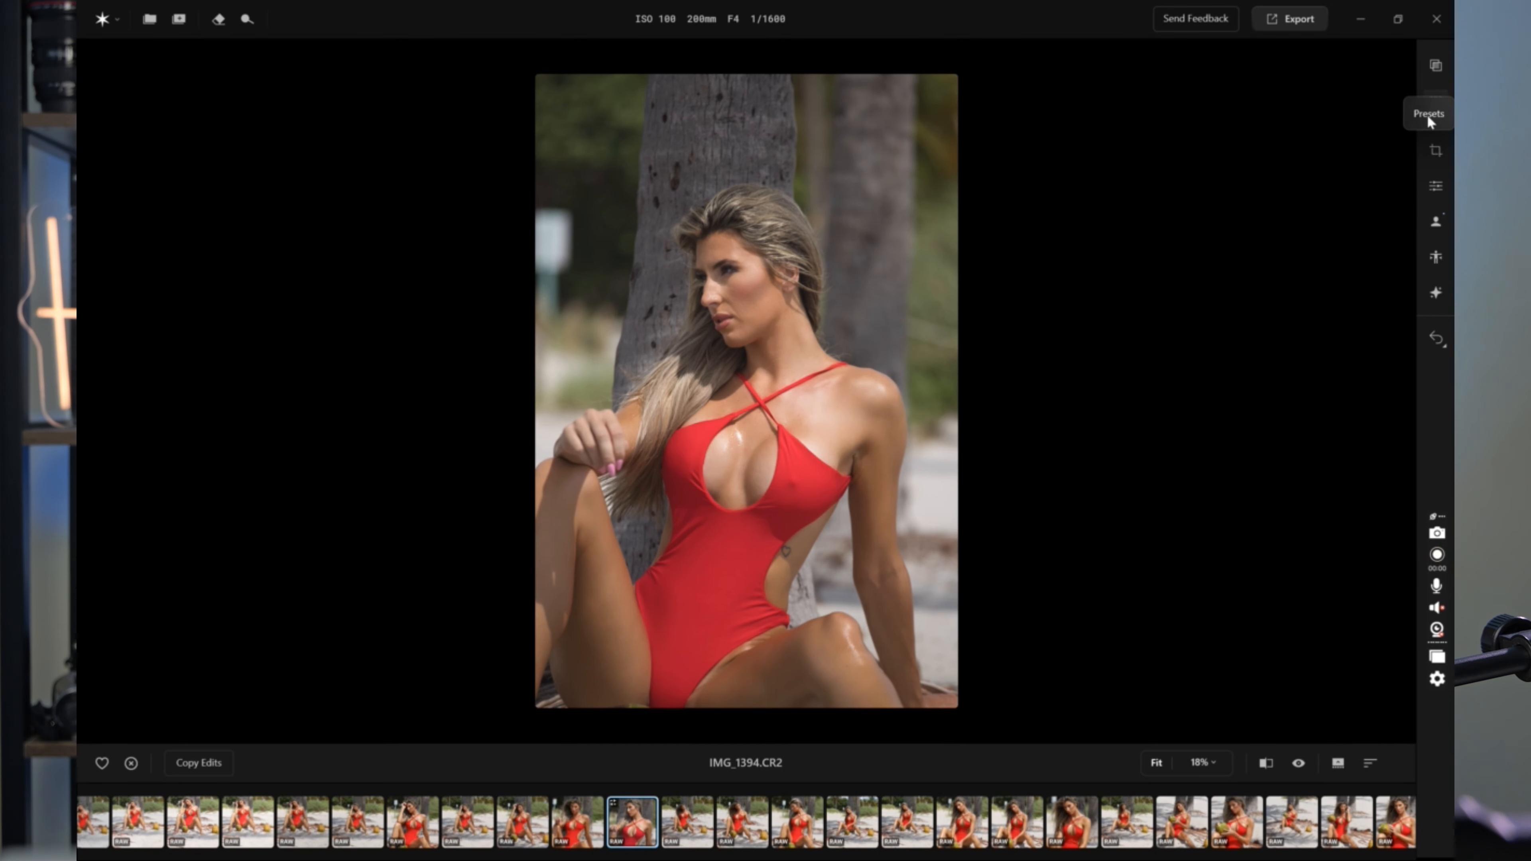
Step: Set the photo's Contrast to 34 in the Develop light adjustments
click(1435, 188)
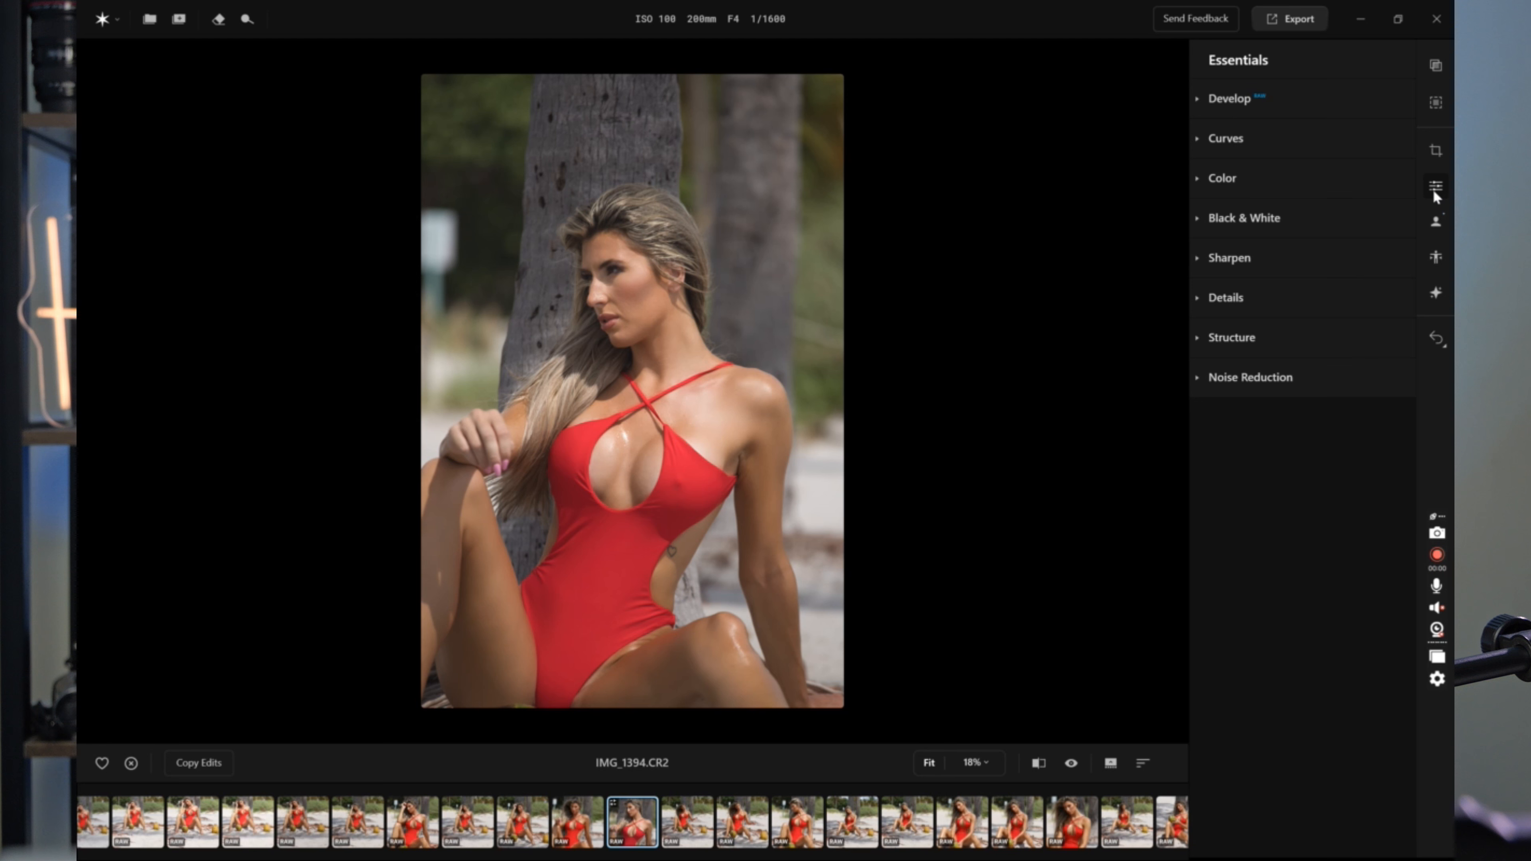
click(1215, 102)
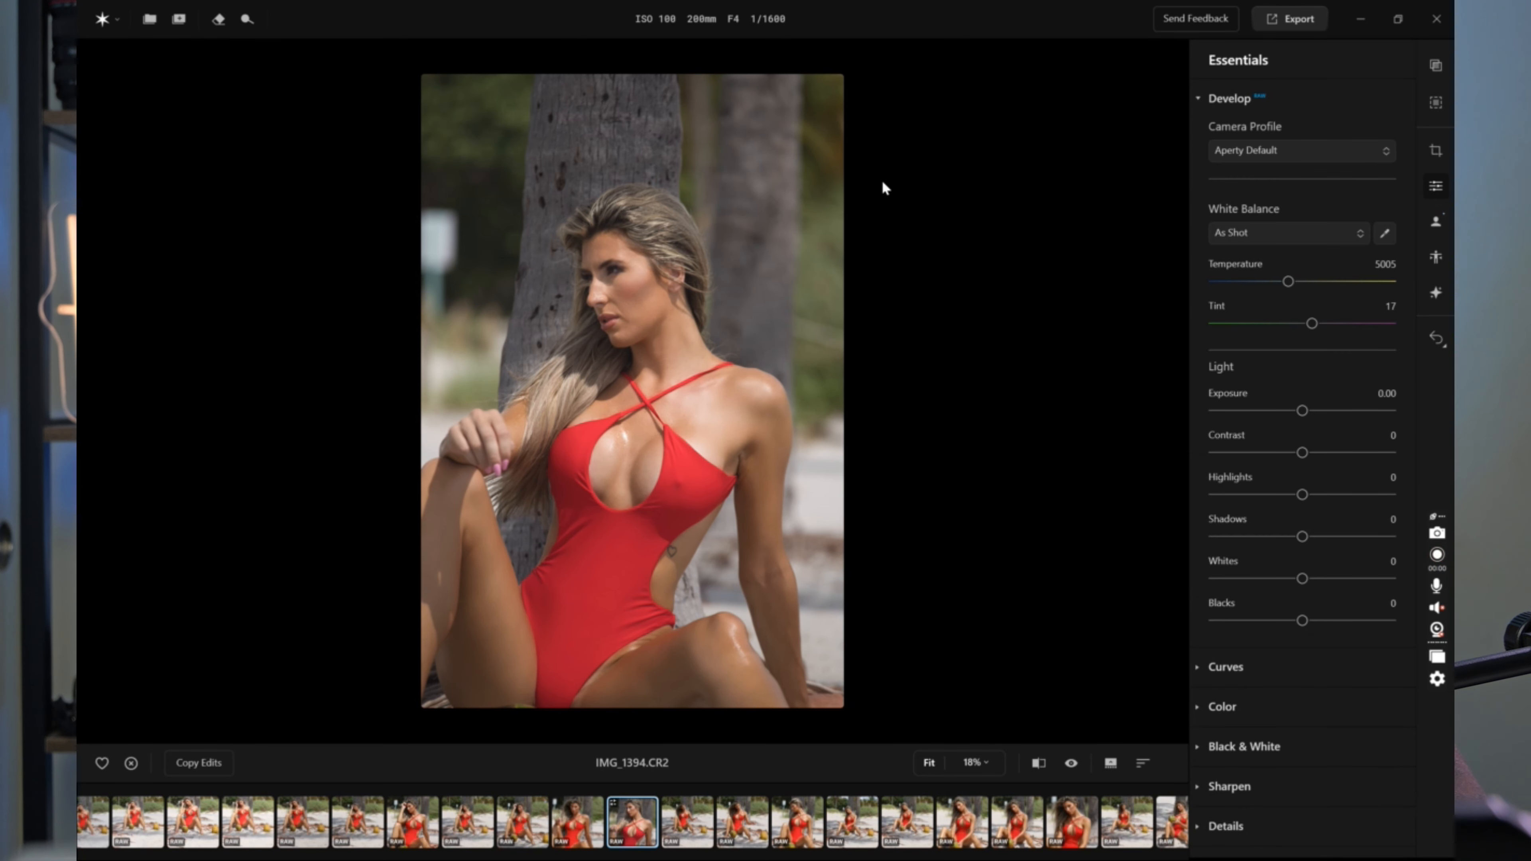
scroll(645, 312, up, 5)
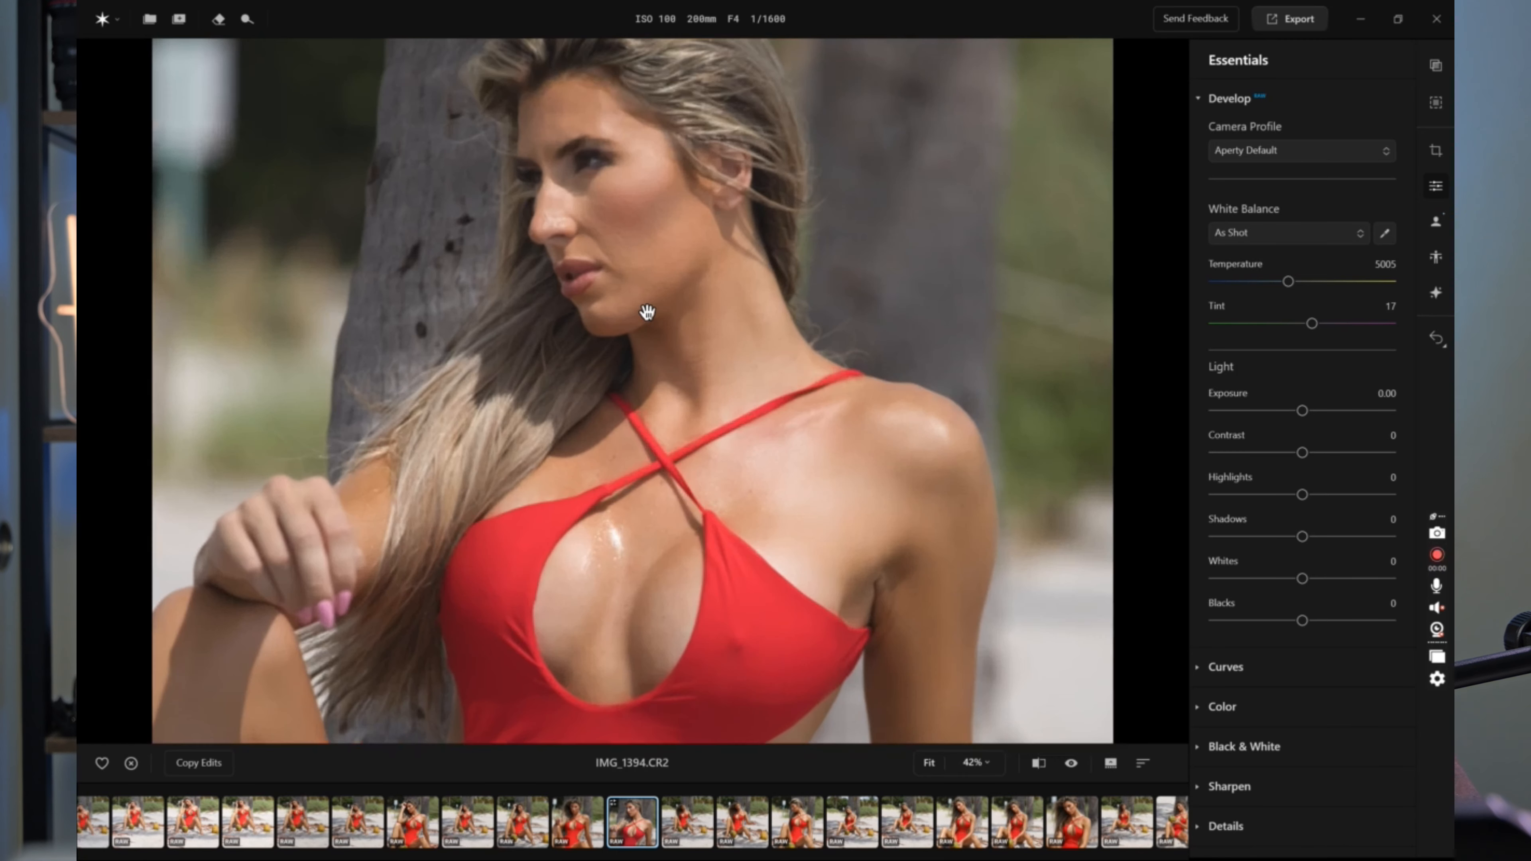
scroll(666, 276, down, 2)
scroll(667, 283, down, 2)
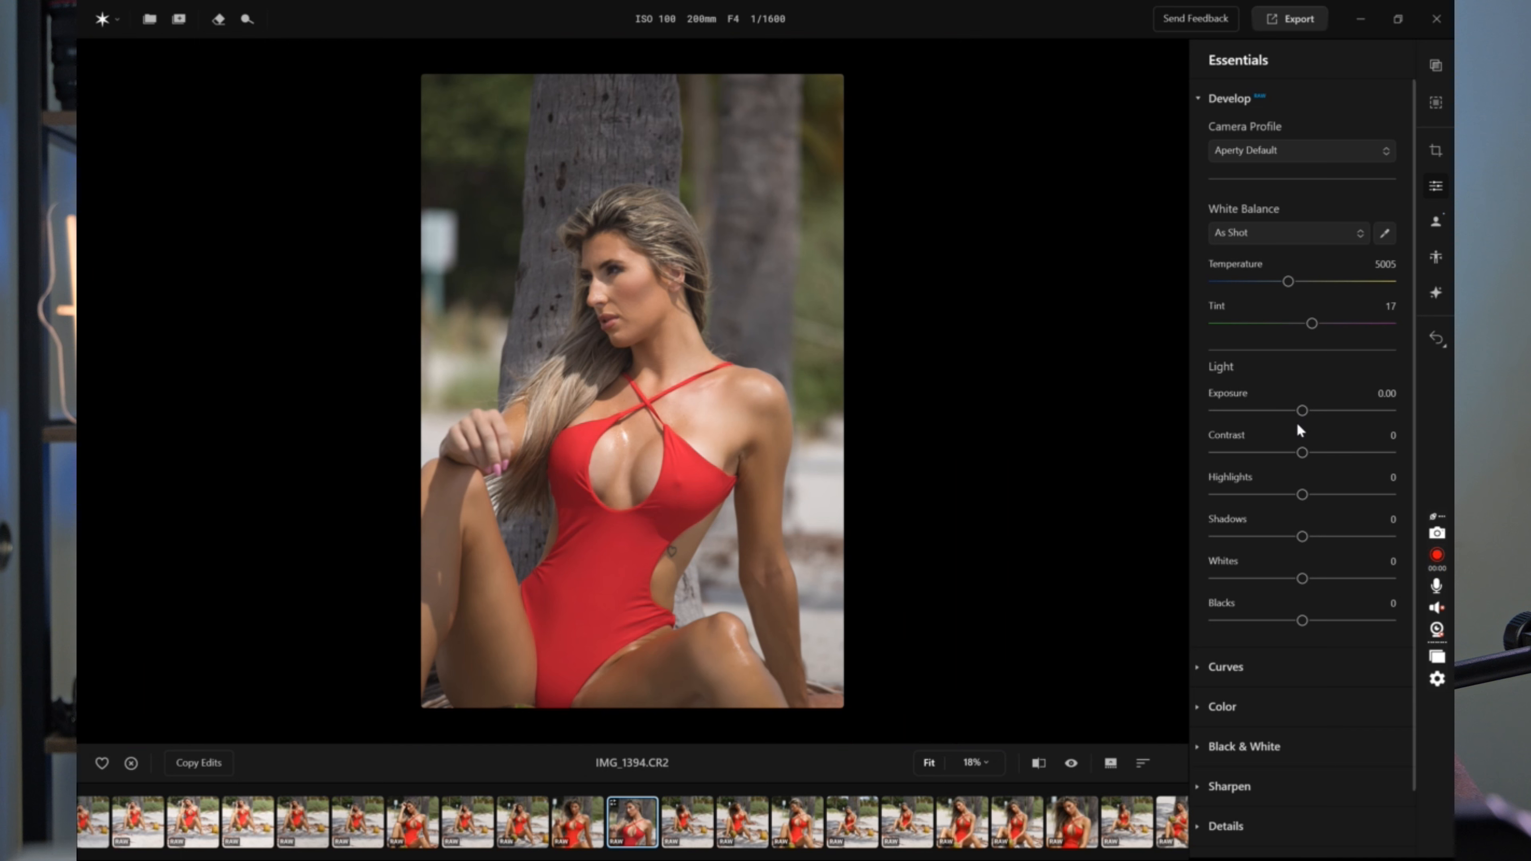
drag(1302, 453, 1336, 456)
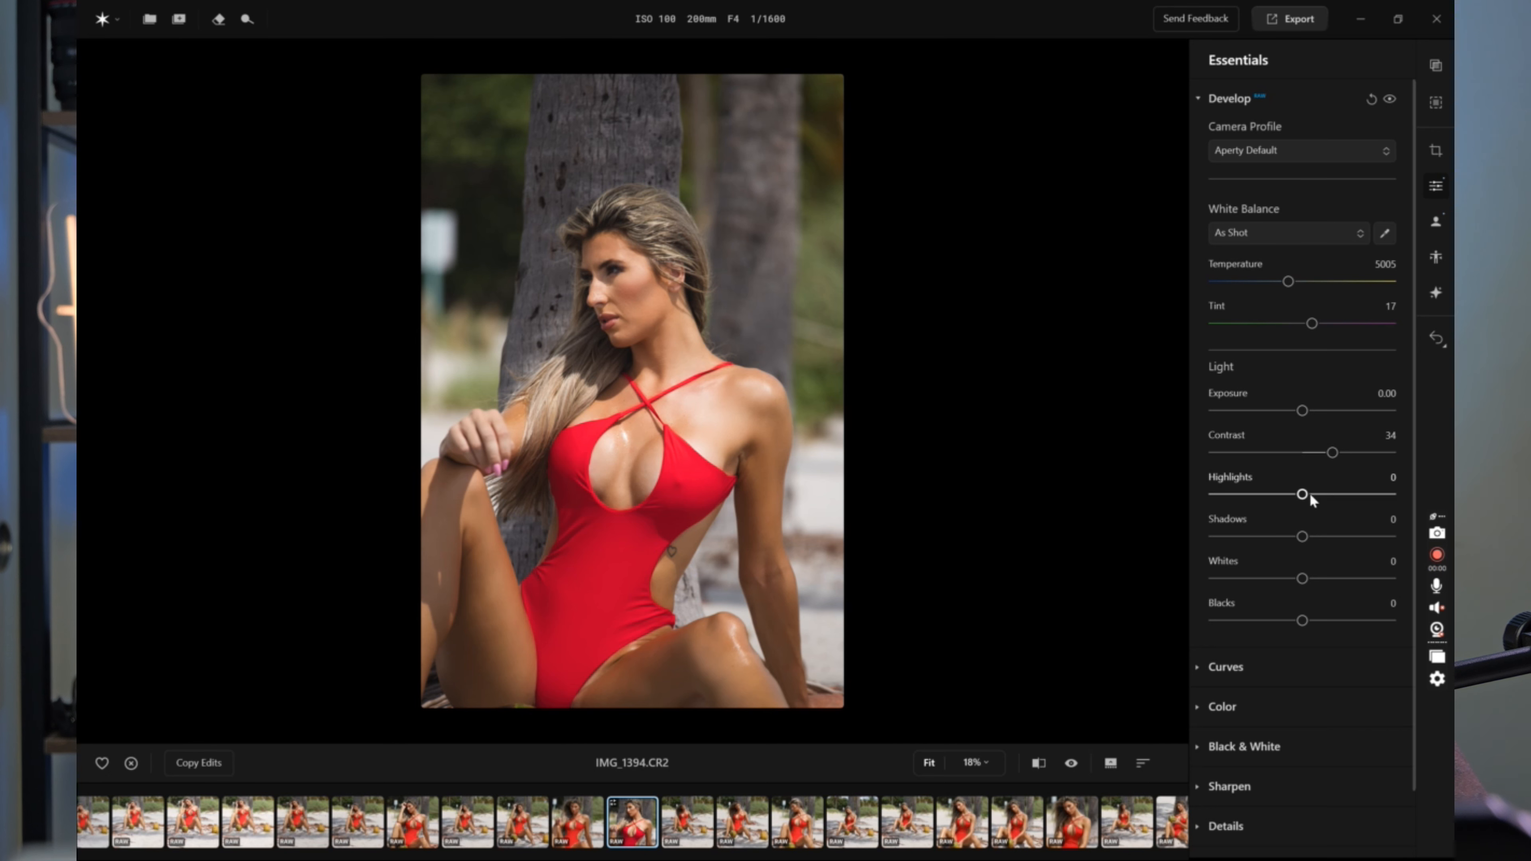
Step: Set the photo's Highlights to -15, Shadows to 20, Blacks to -23 and Exposure to 0.12
drag(1303, 496, 1320, 540)
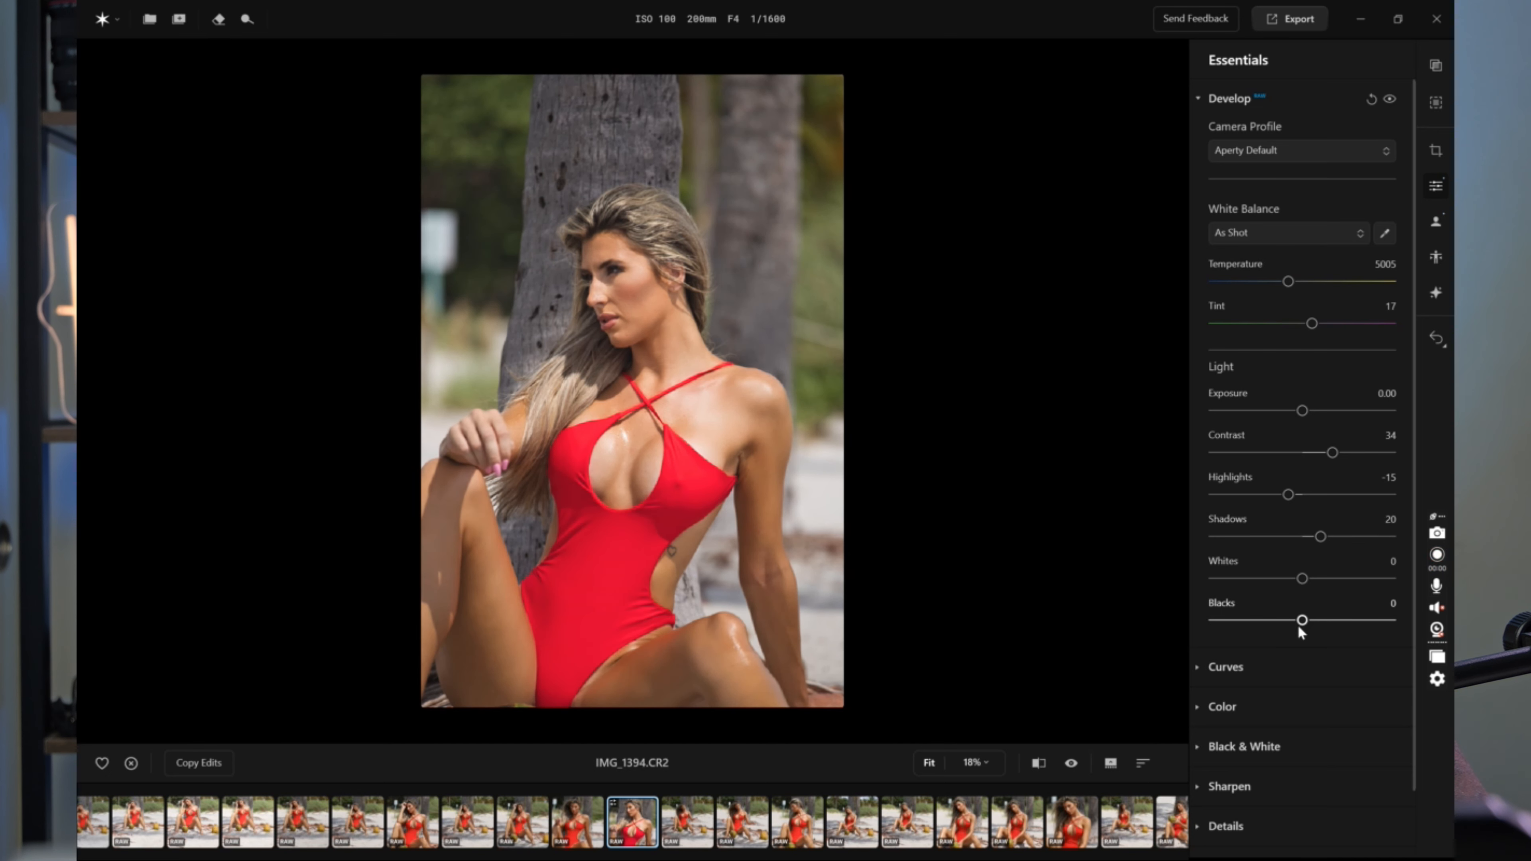
drag(1300, 627, 1281, 619)
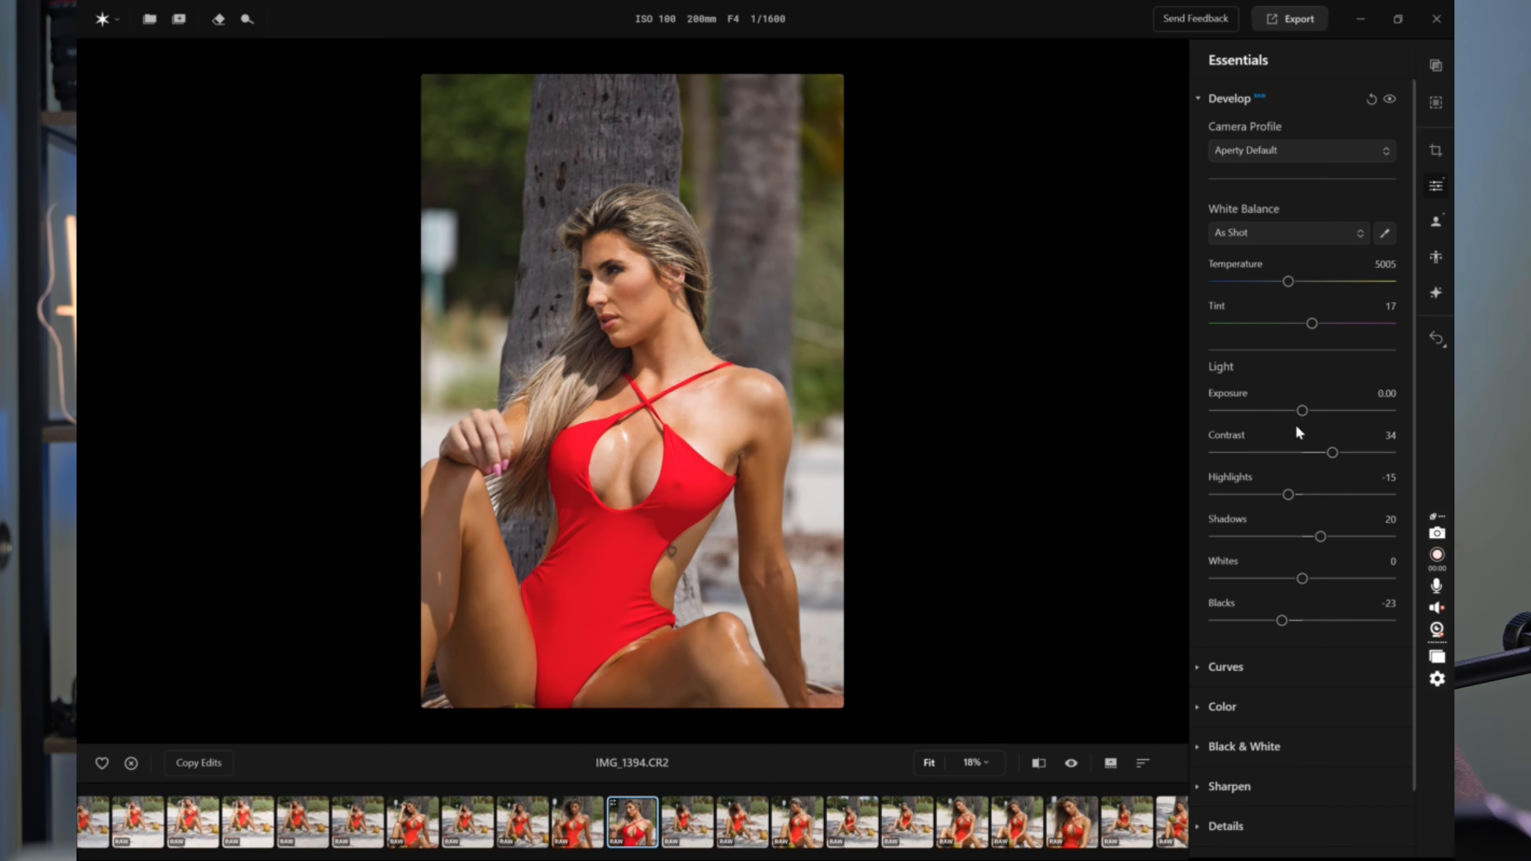
drag(1302, 413, 1304, 415)
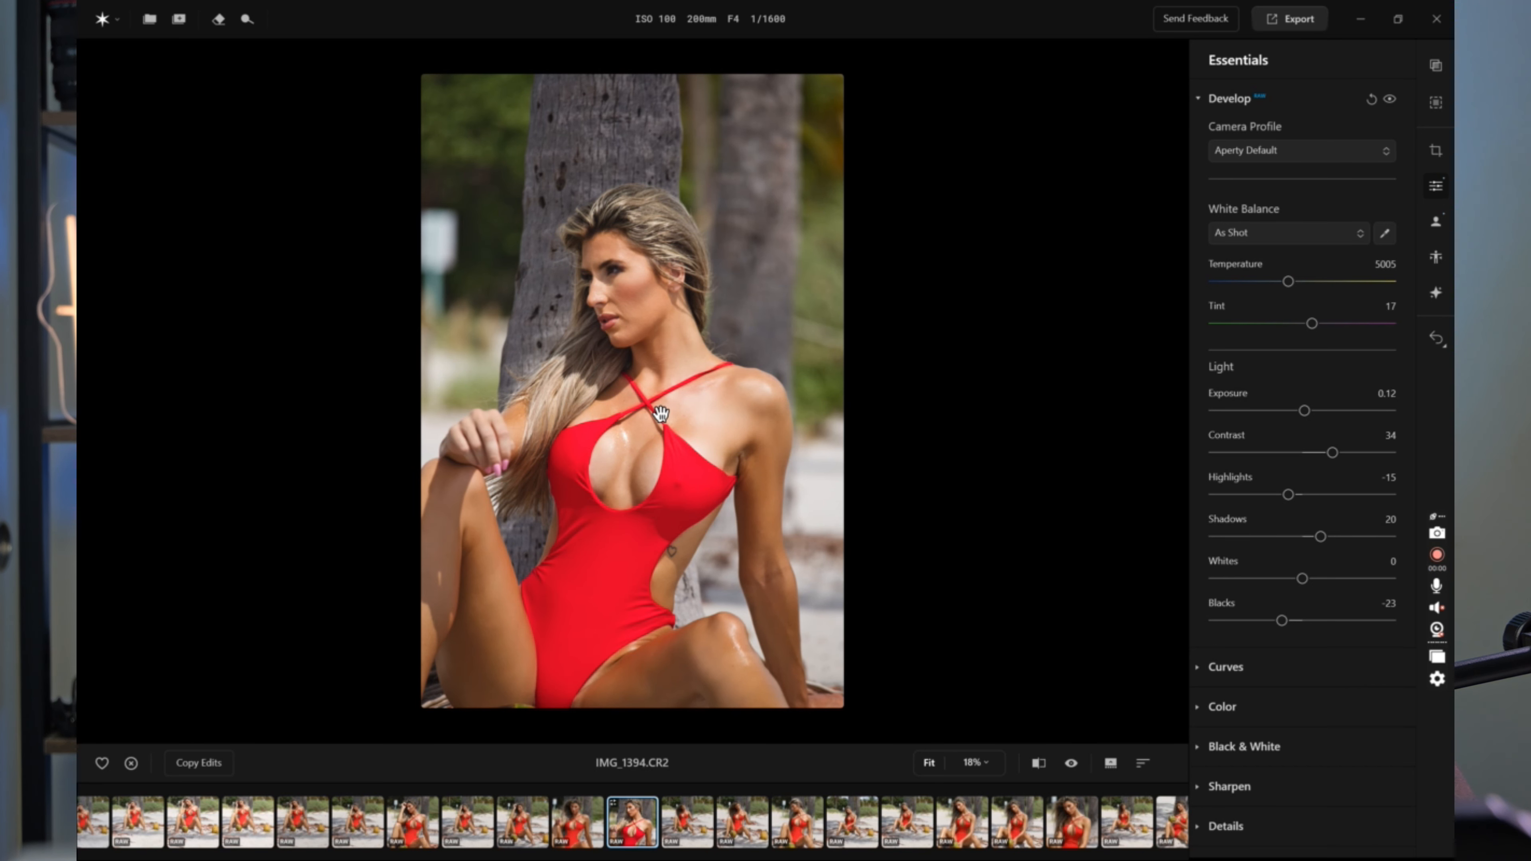
Step: Inspect the face and shoulders up close and compare the full portrait with the original in the before/after view
scroll(590, 341, up, 5)
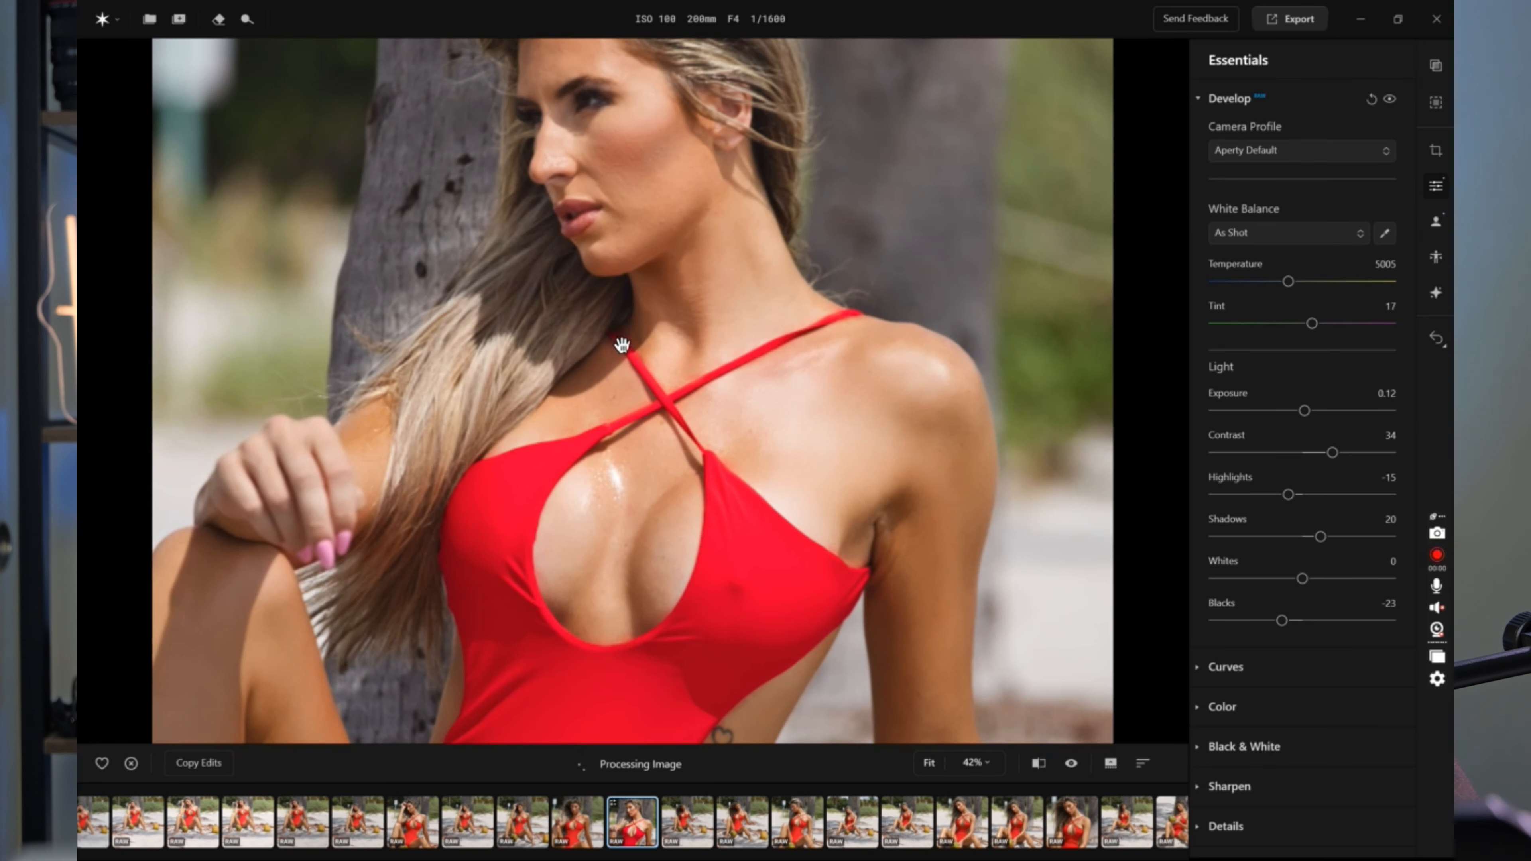
drag(684, 362, 765, 480)
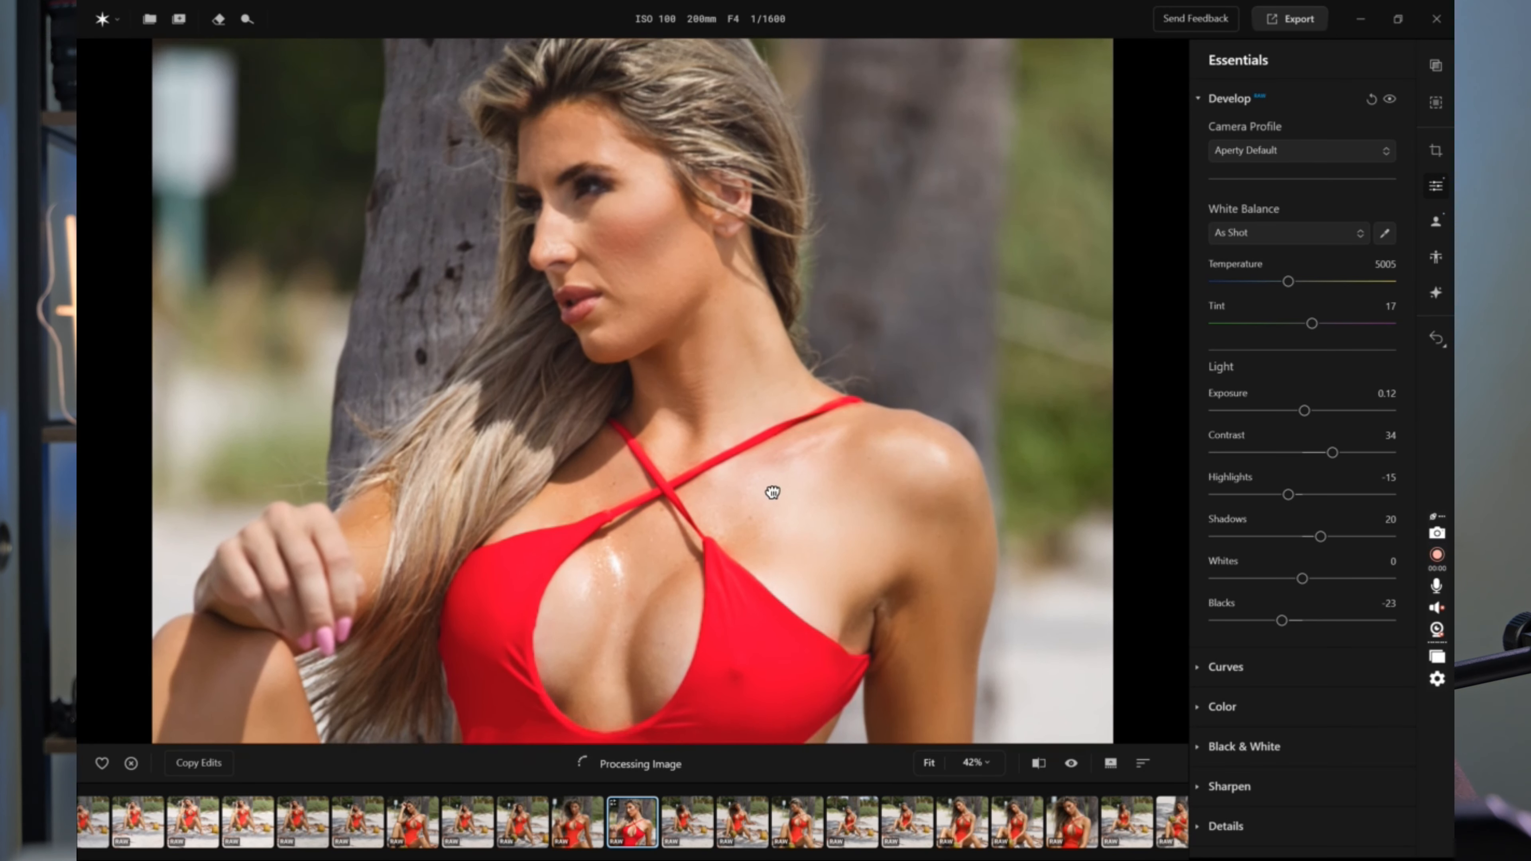
drag(643, 303, 690, 400)
scroll(690, 400, up, 2)
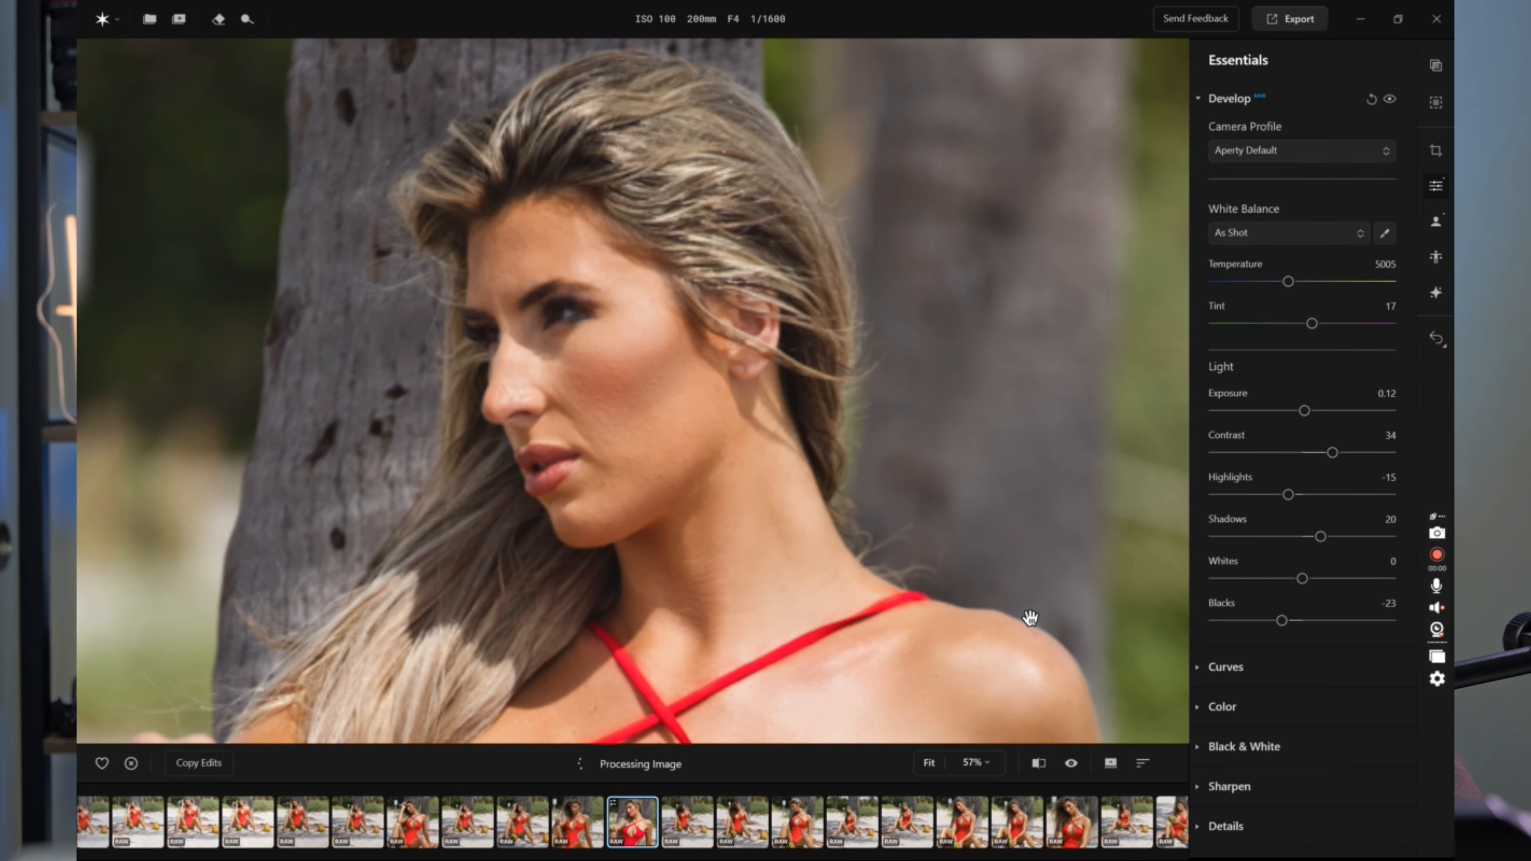
scroll(927, 514, down, 5)
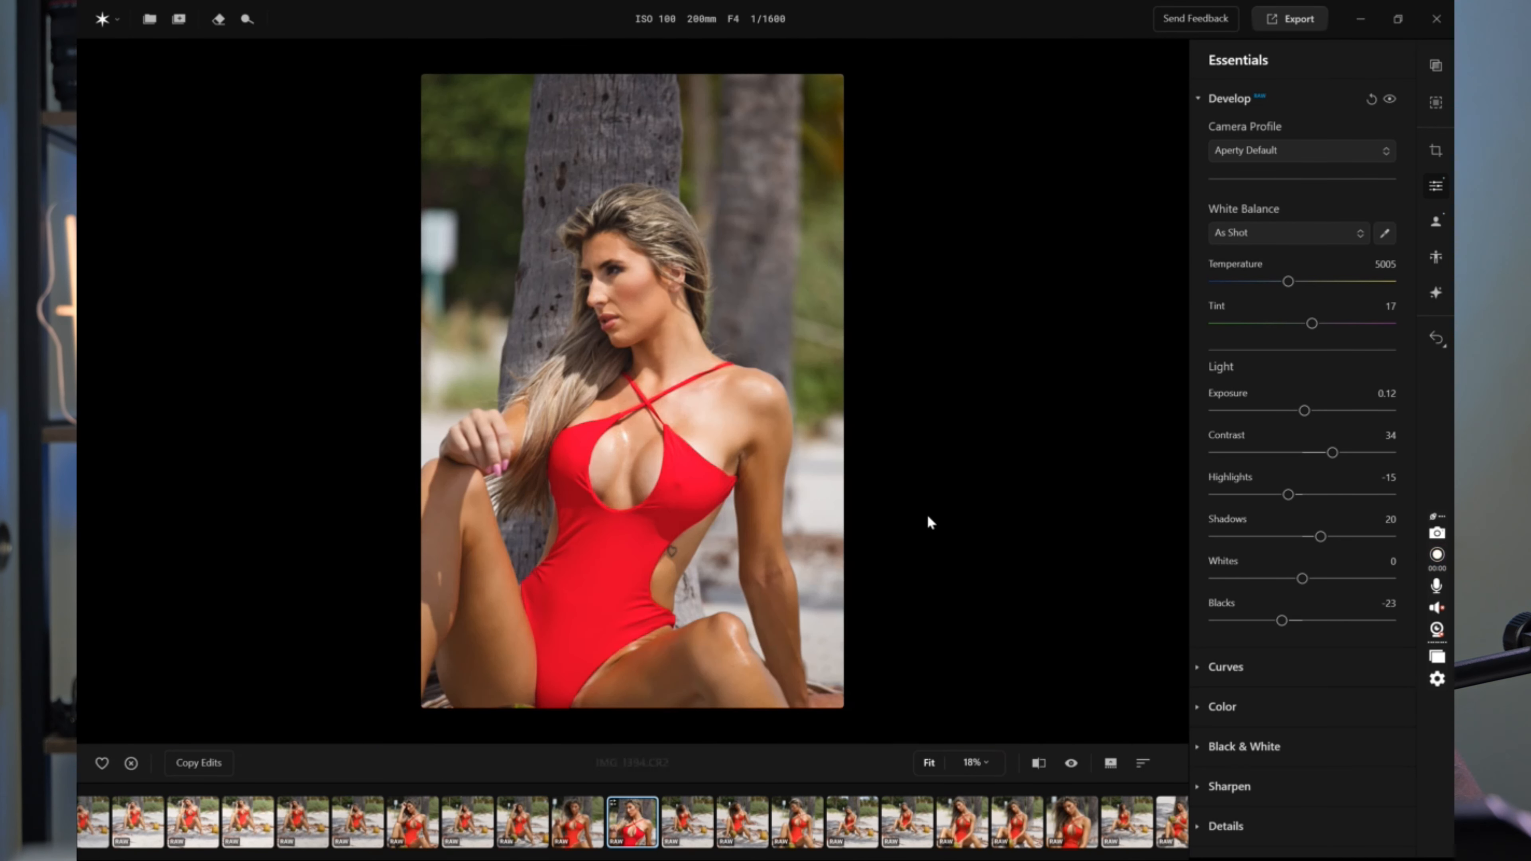
click(1037, 764)
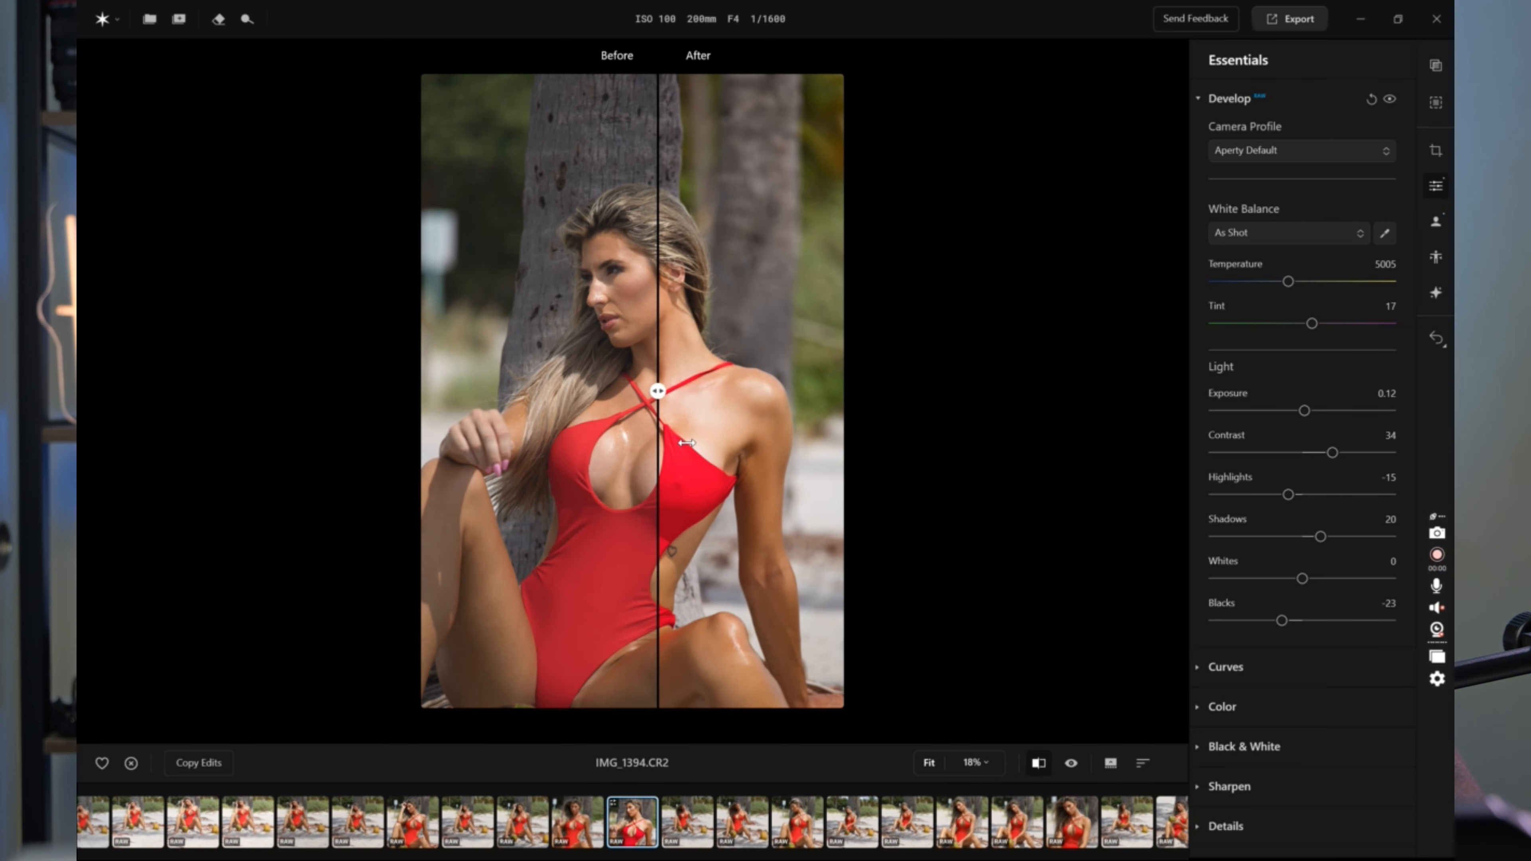
drag(659, 391, 922, 381)
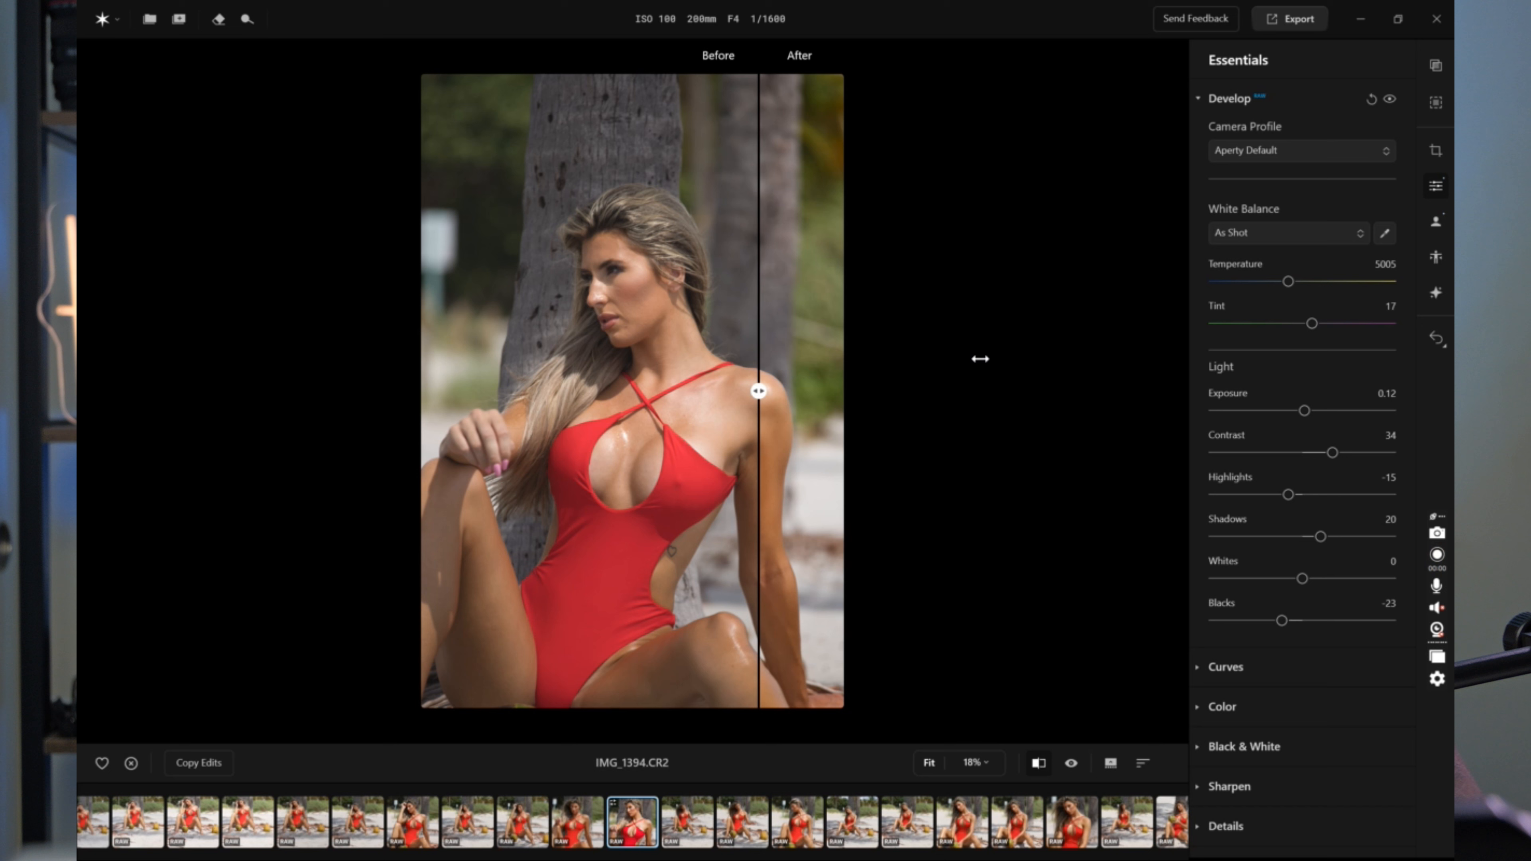